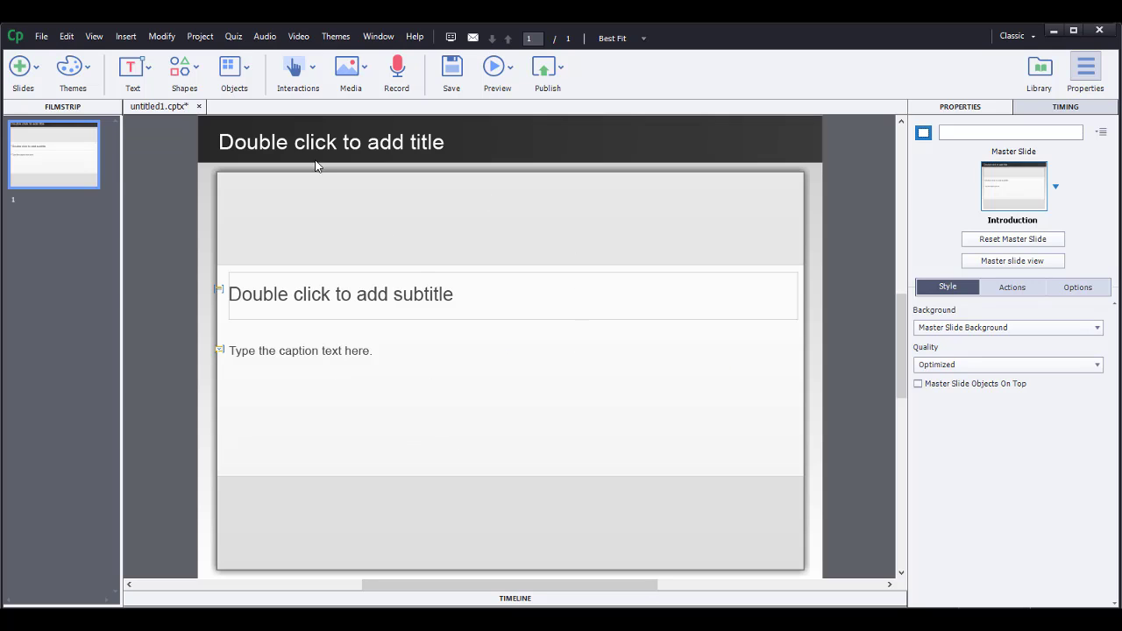
Apply the Half Tone theme to the project, accepting the loss of object style overrides.
left_click(81, 70)
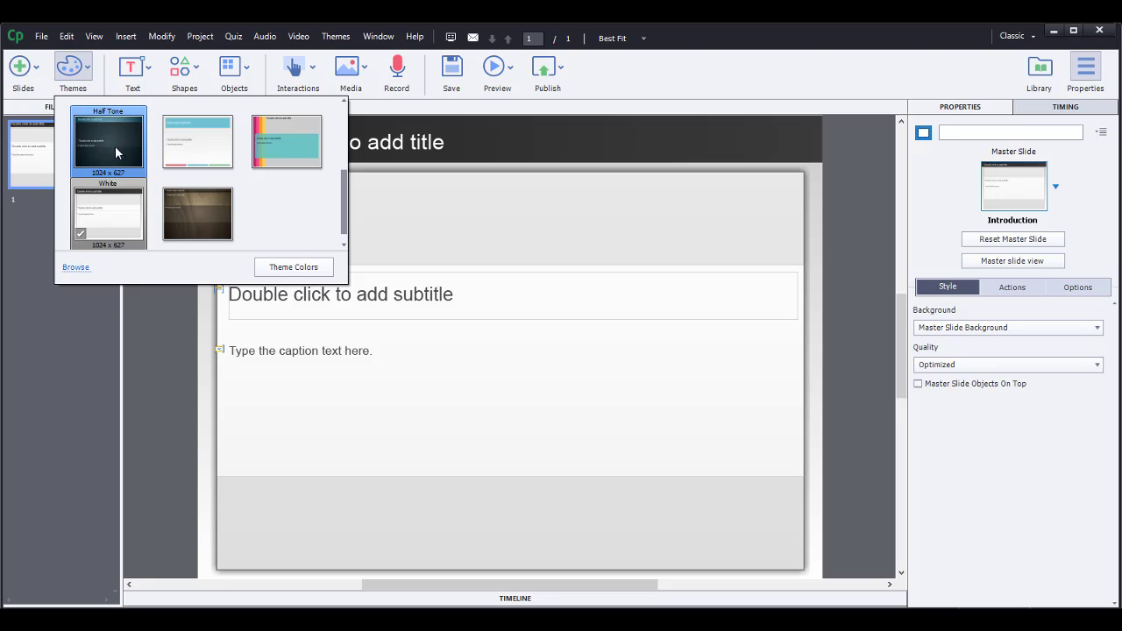
left_click(106, 137)
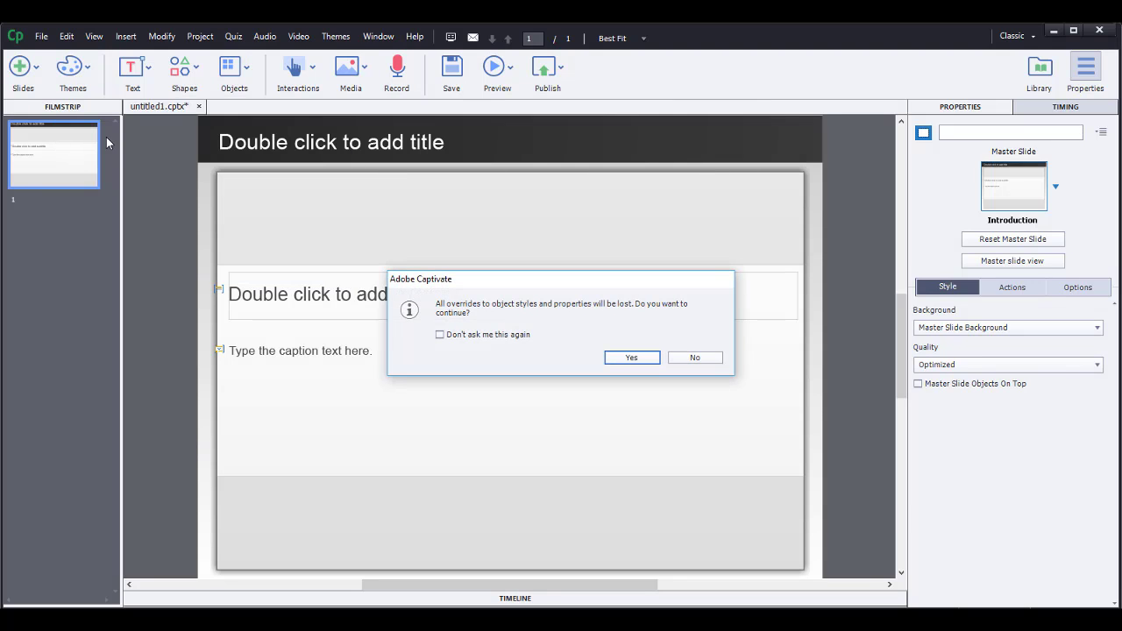
left_click(626, 358)
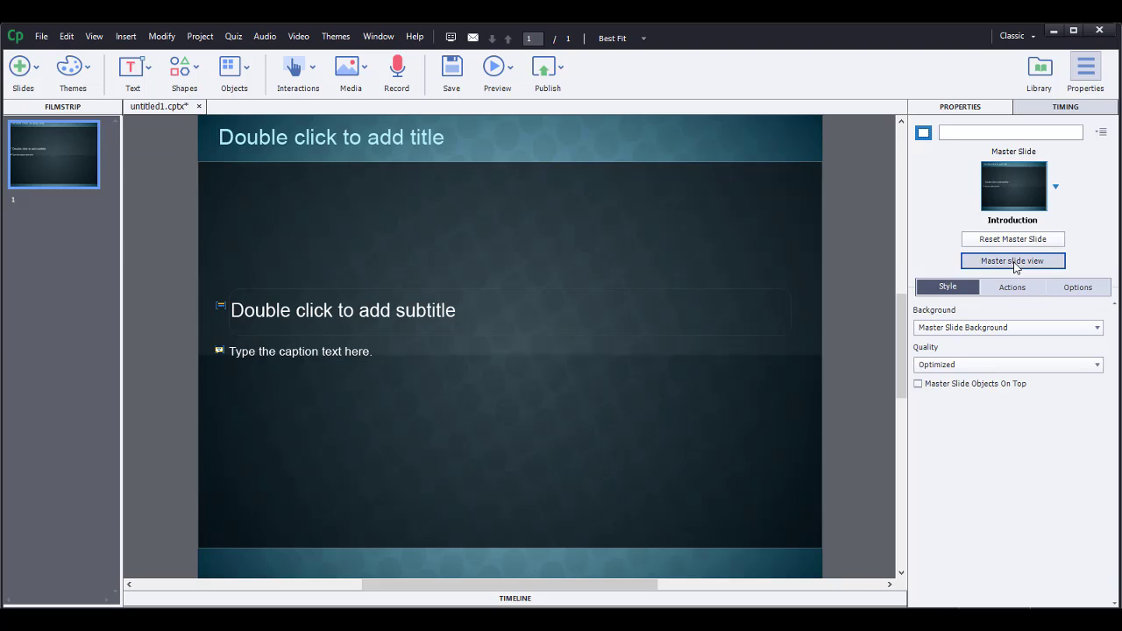
Replace the main master slide's background image with the imported milky-way.jpg.
left_click(1017, 261)
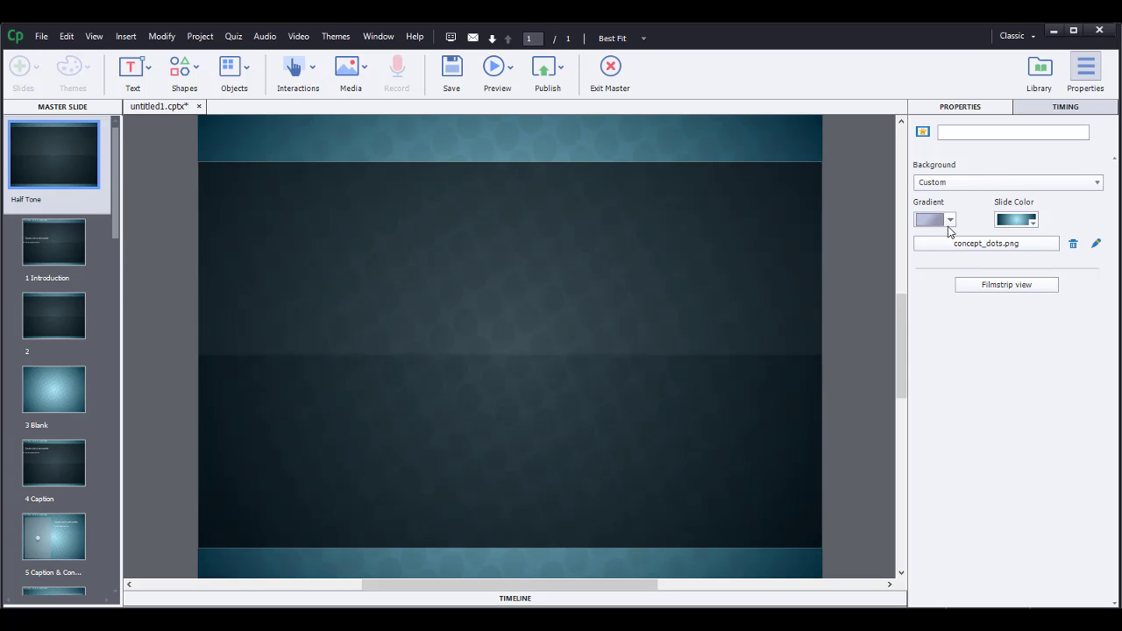
left_click(947, 221)
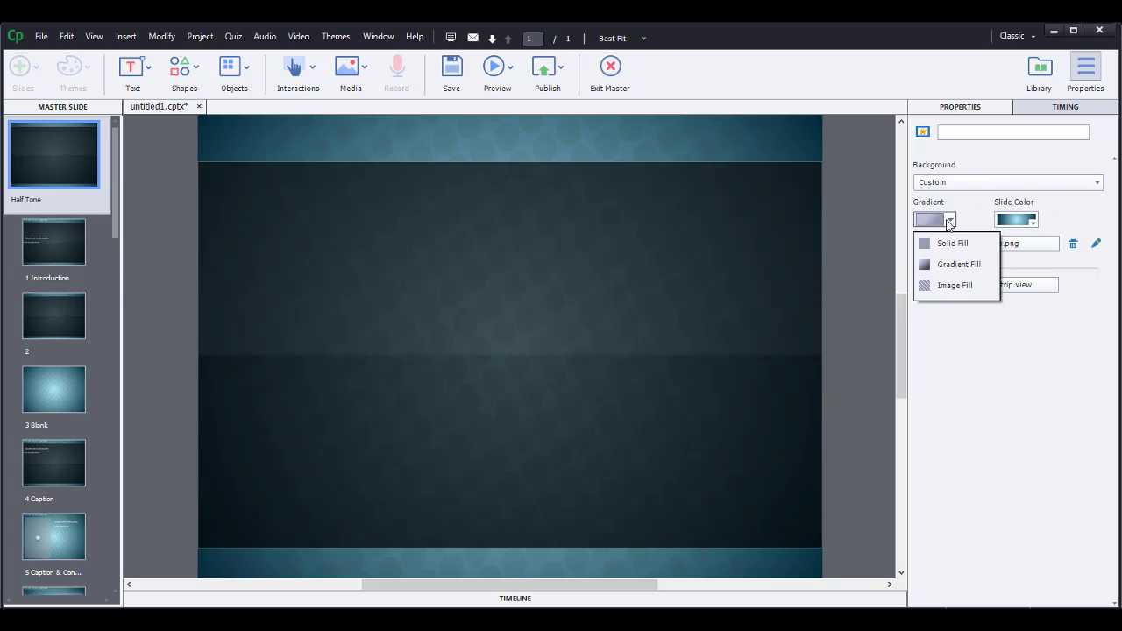
left_click(1044, 204)
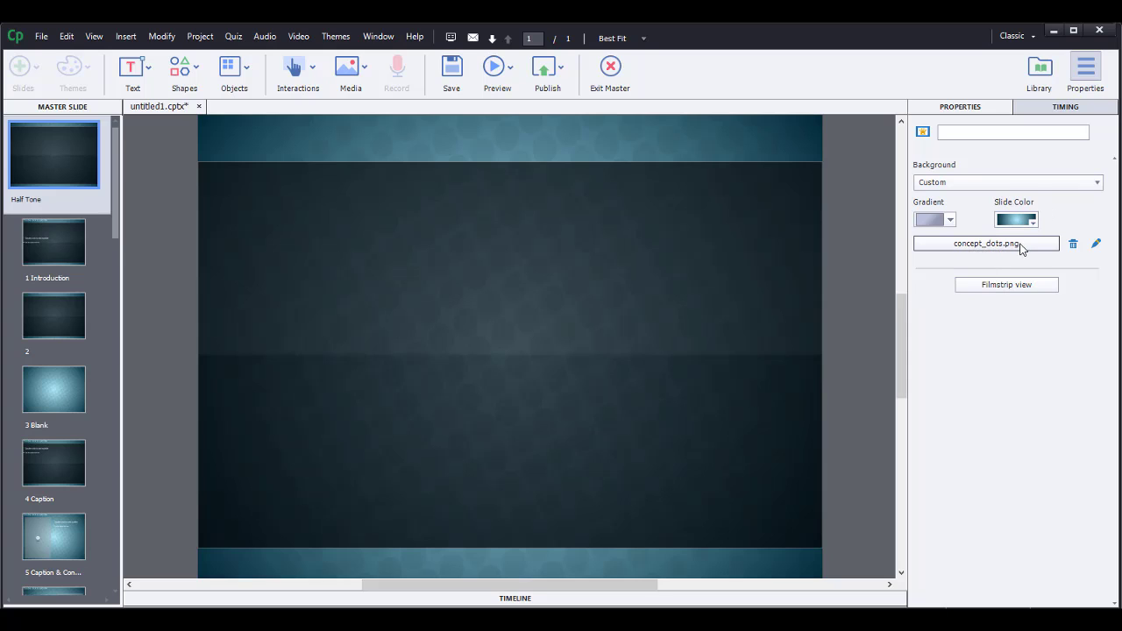
left_click(982, 245)
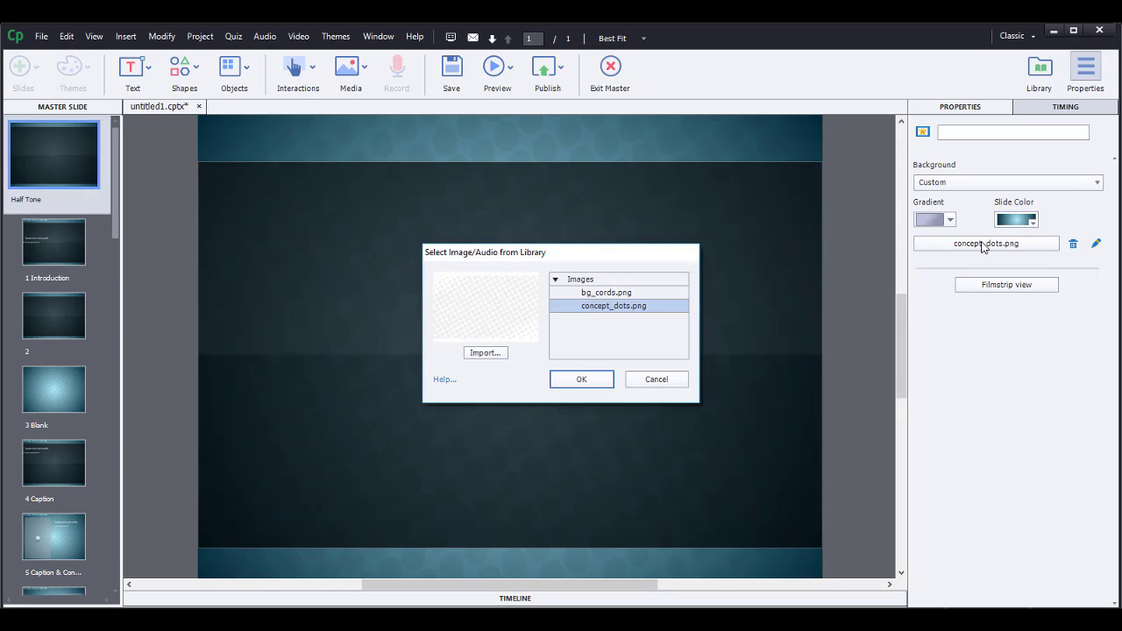
left_click(485, 354)
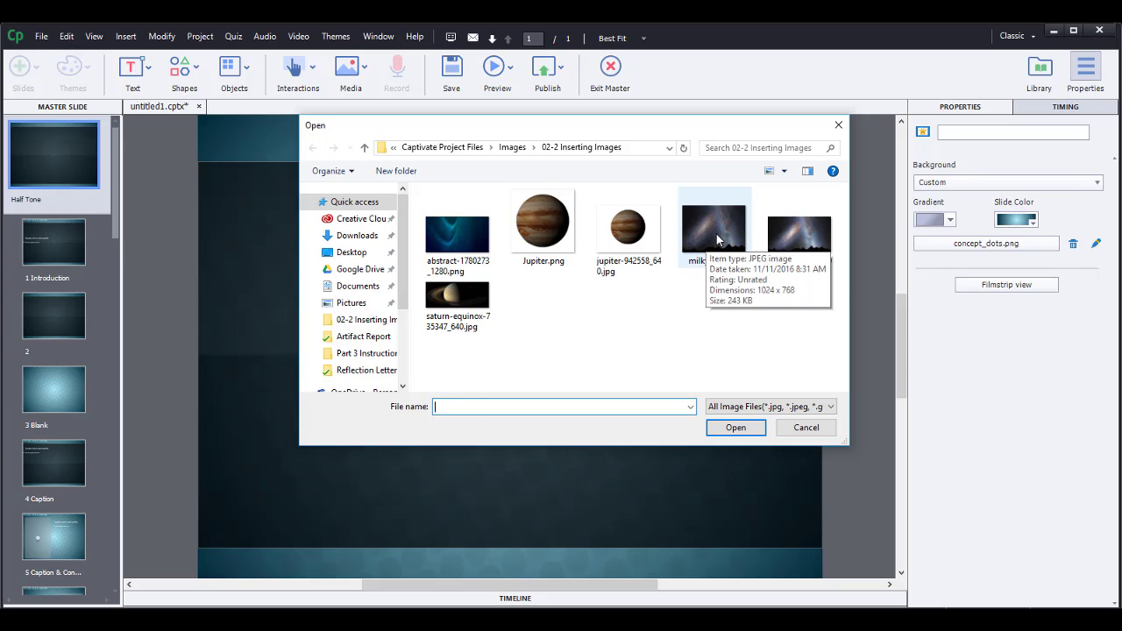
left_click(715, 232)
left_click(735, 428)
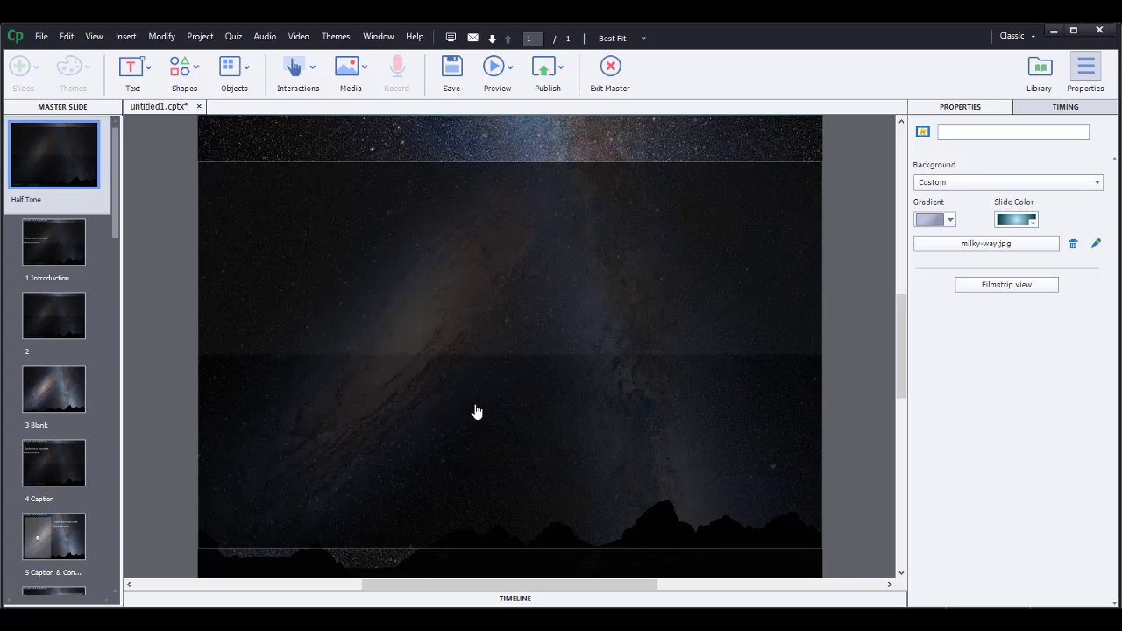
Delete the large semi-transparent black shape covering the main master slide.
left_click(673, 323)
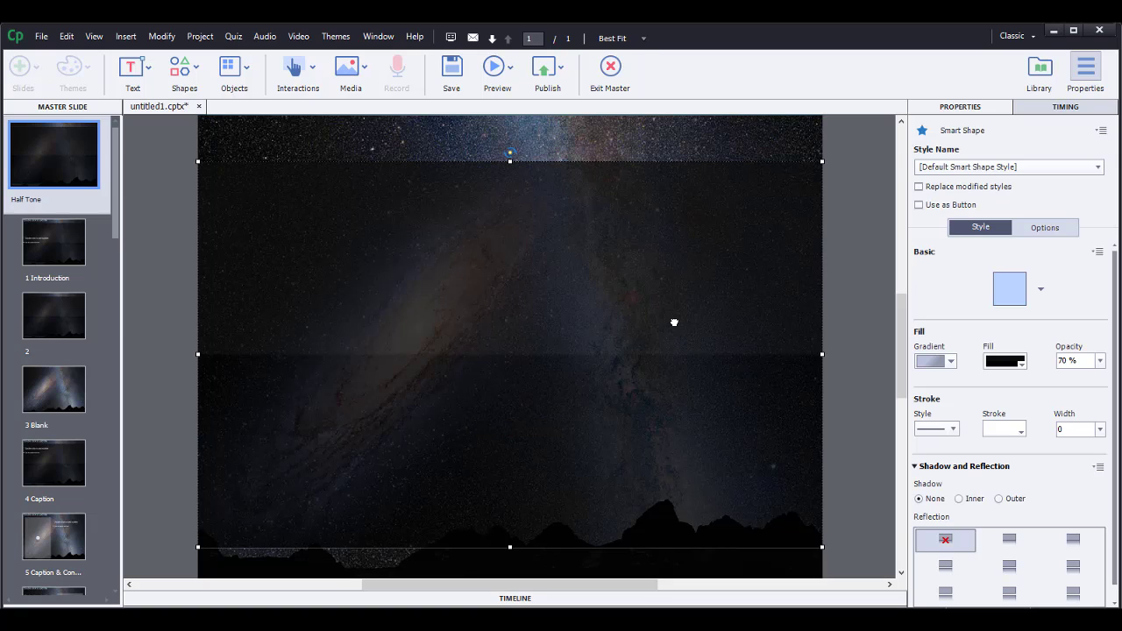
key("Delete")
key("Return")
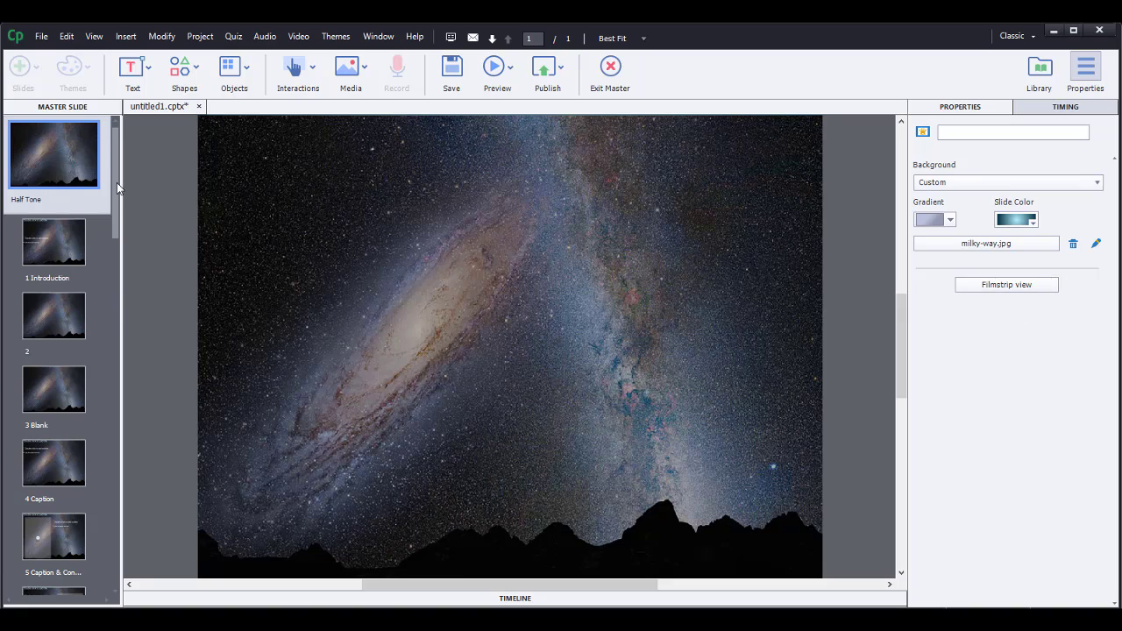
Review the background on the layout master slides and return to the filmstrip view.
scroll(114, 316, "down", 5)
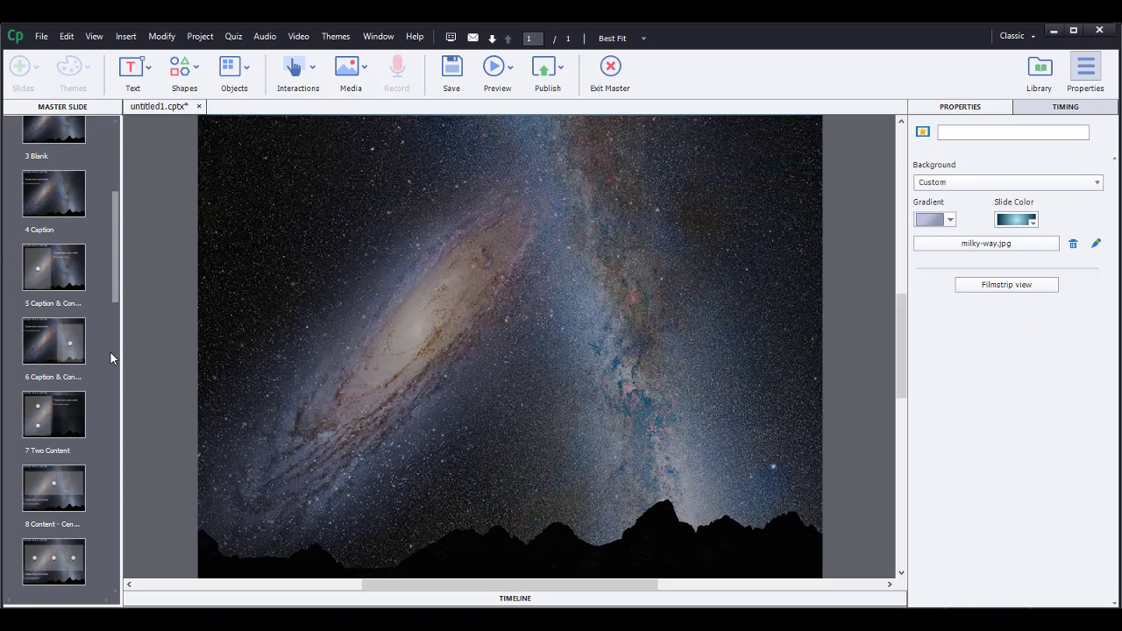
scroll(111, 410, "down", 1)
scroll(109, 439, "down", 12)
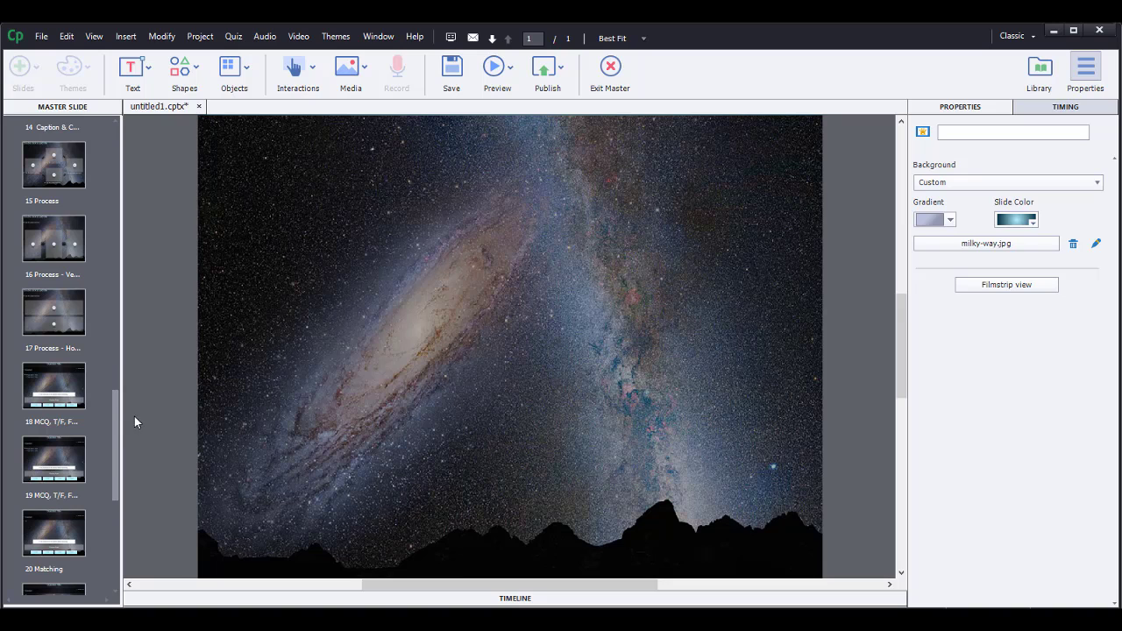
left_click_drag(115, 410, 115, 134)
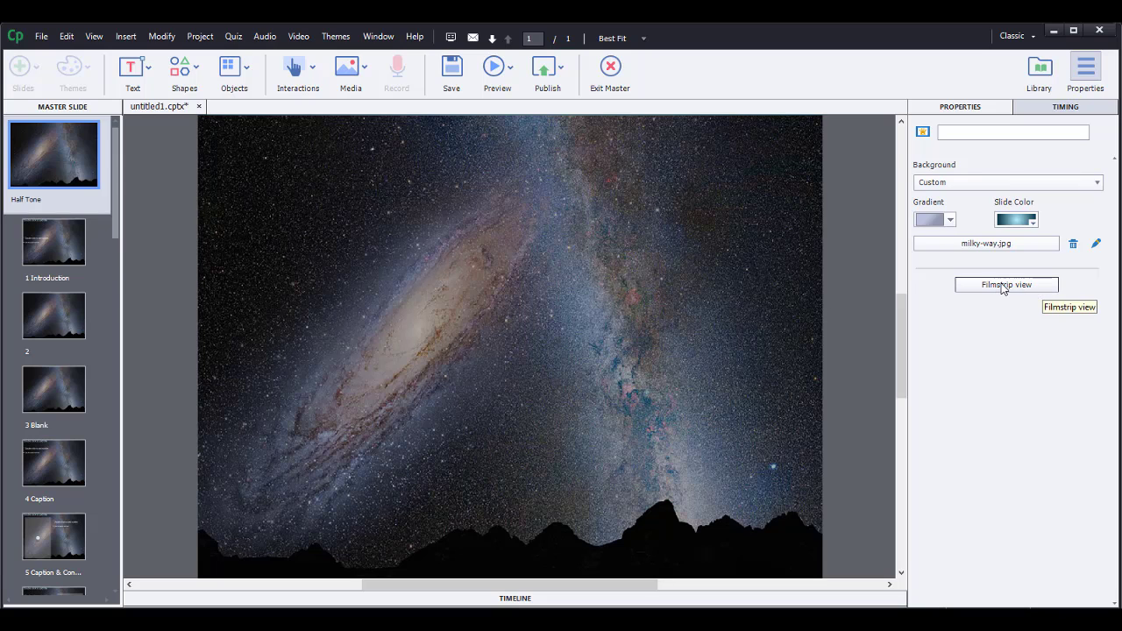
left_click(1004, 286)
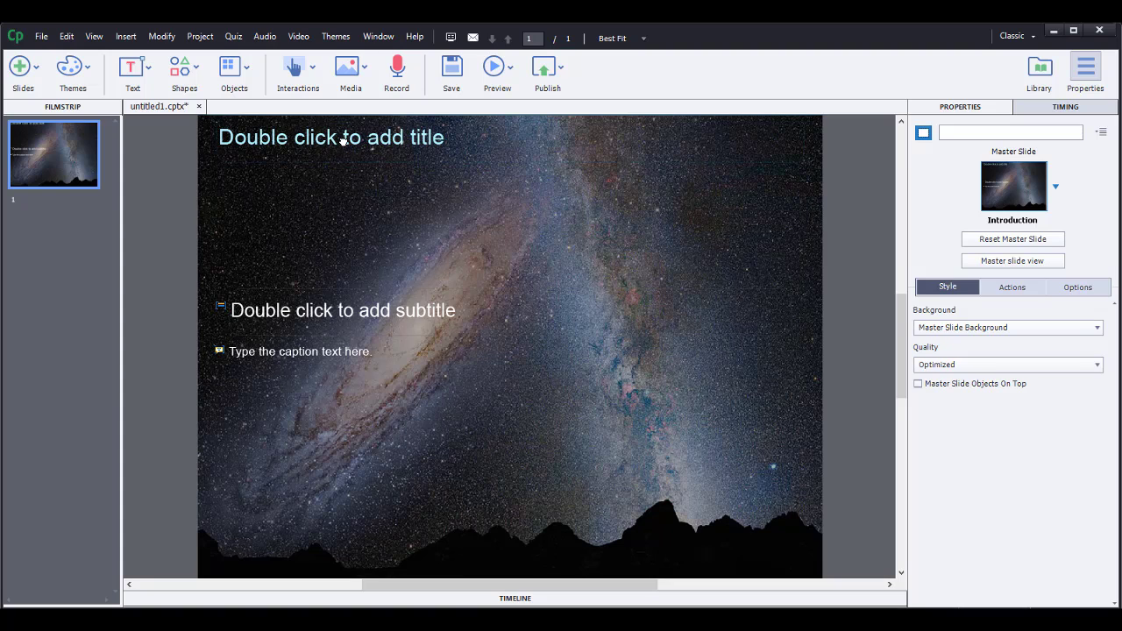
Replace the slide's title placeholder text with "Our Solar System".
double_click(338, 142)
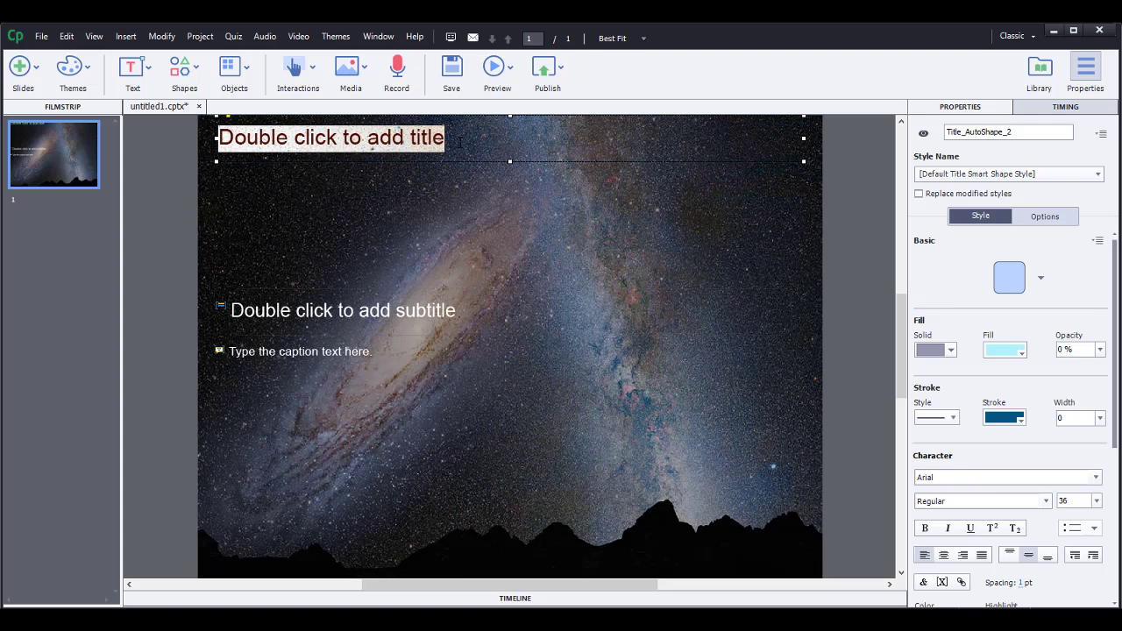
key("BackSpace")
type("Our Solar System")
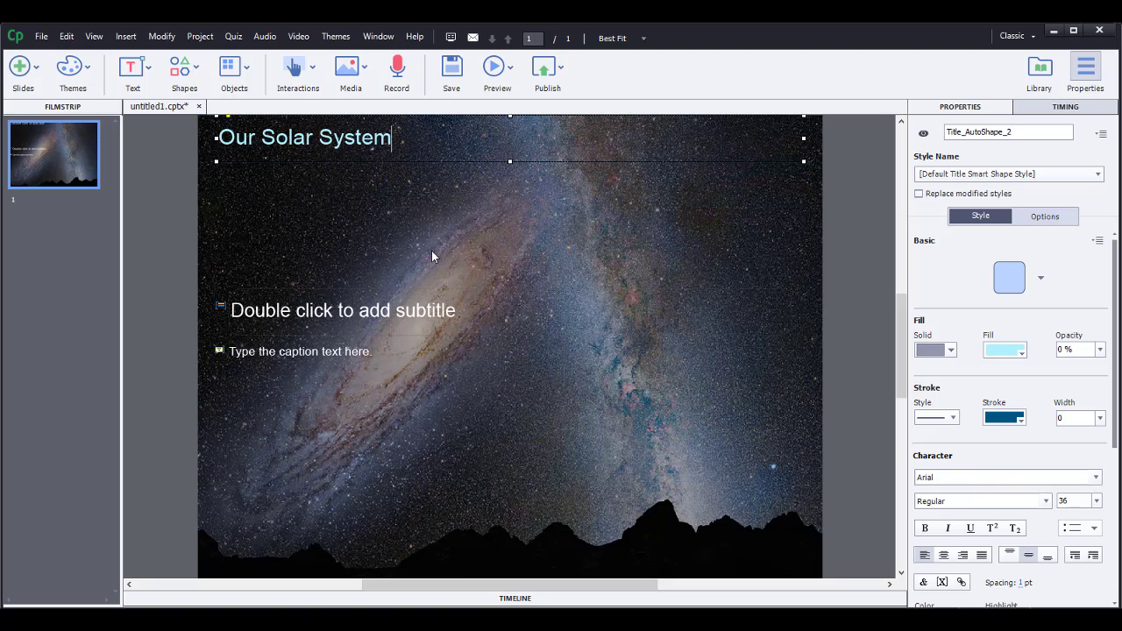
Narrow the subtitle placeholder to about half its width and extend its upper edge to just below the title.
left_click(373, 310)
double_click(372, 309)
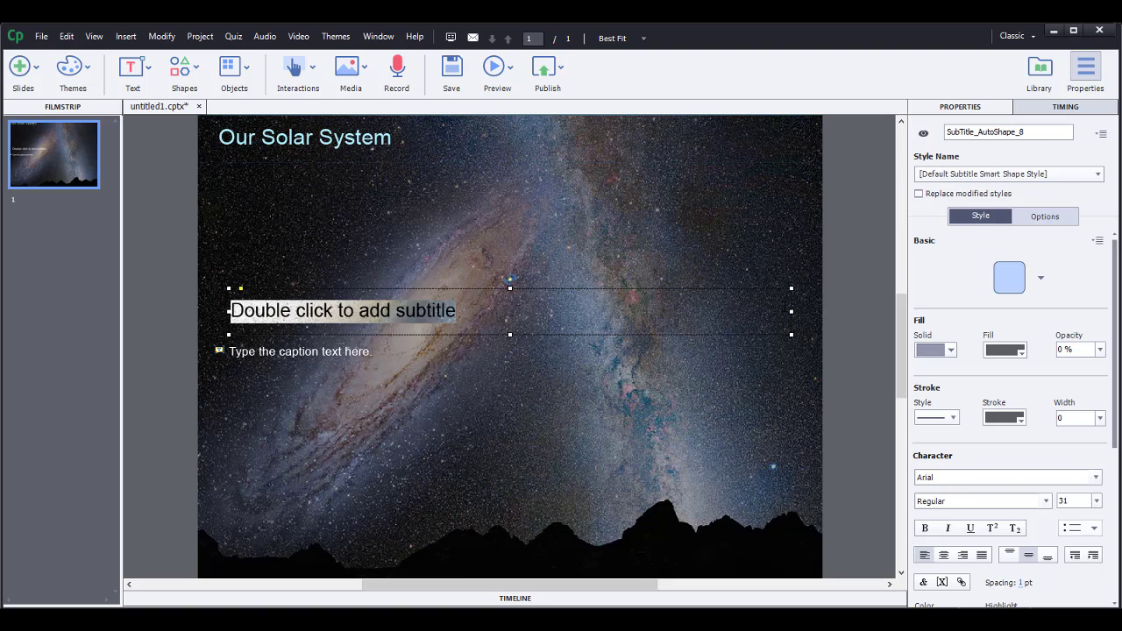
left_click(786, 310)
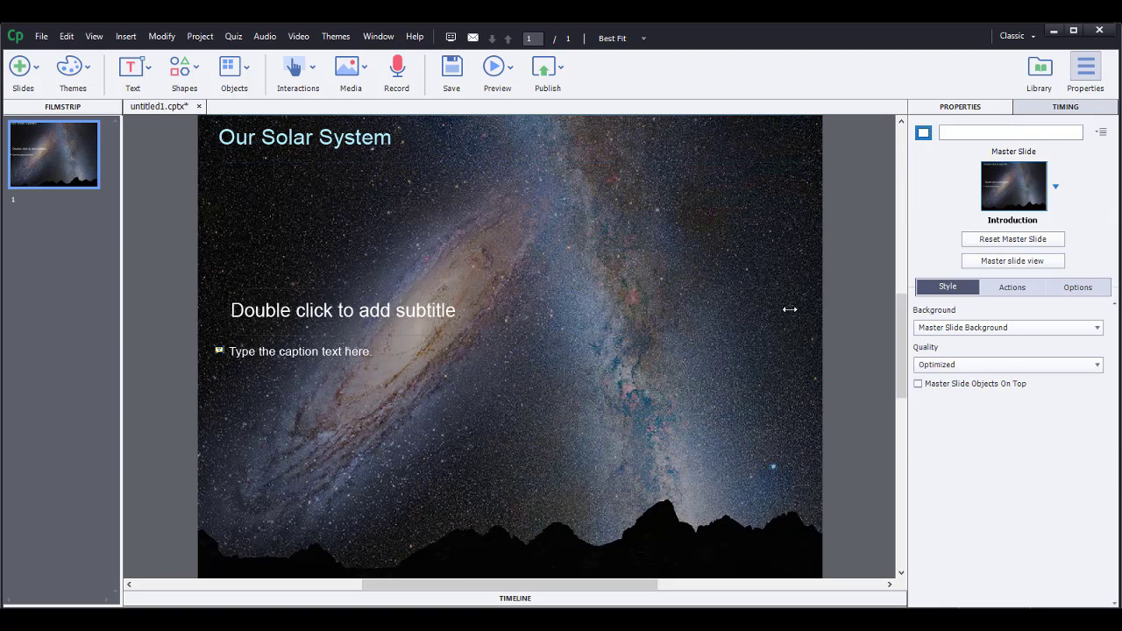
left_click(791, 312)
left_click_drag(792, 313, 497, 315)
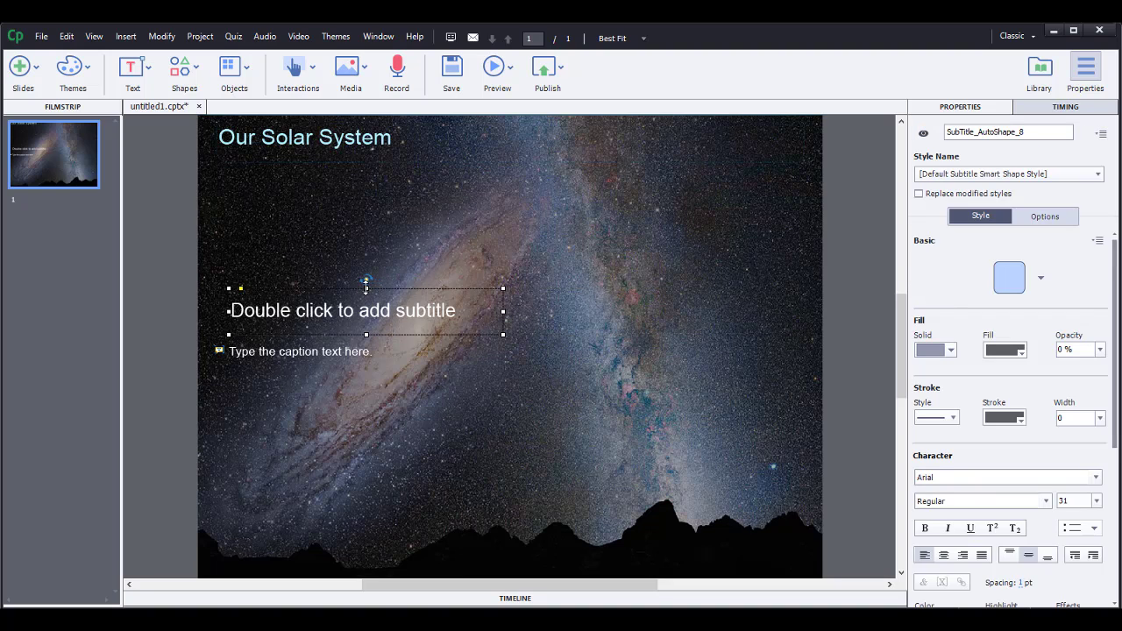
left_click_drag(367, 288, 358, 174)
Delete the caption text placeholder below the subtitle from the slide.
left_click(345, 351)
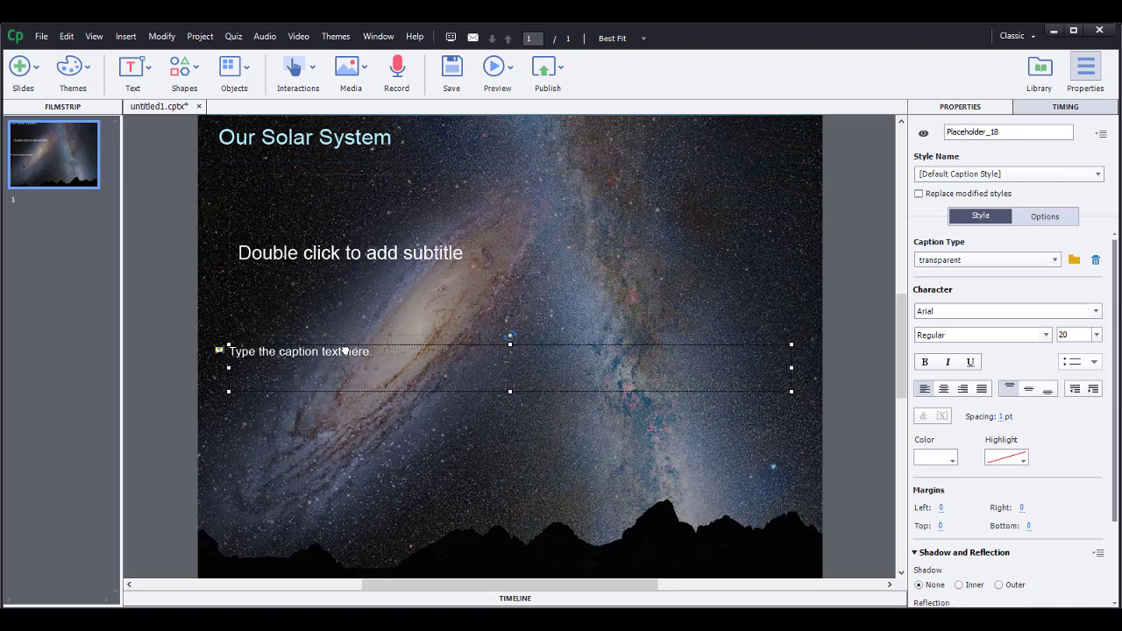
key("Delete")
left_click(579, 351)
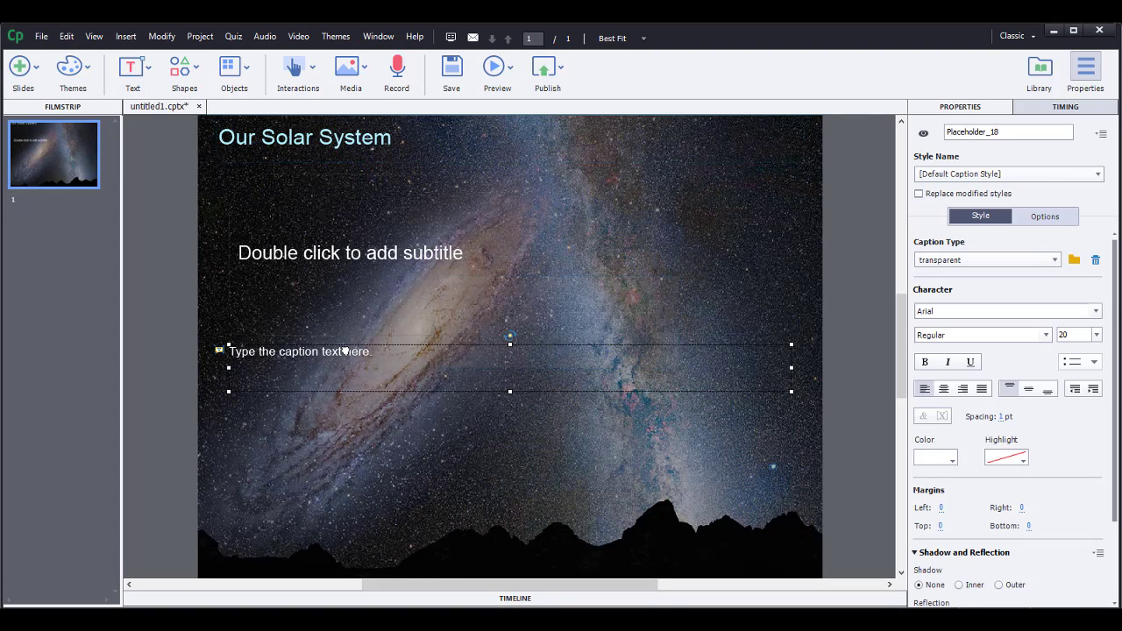
Extend the subtitle placeholder down to just above the mountains and align its text to the top.
left_click(384, 278)
left_click_drag(365, 334, 366, 508)
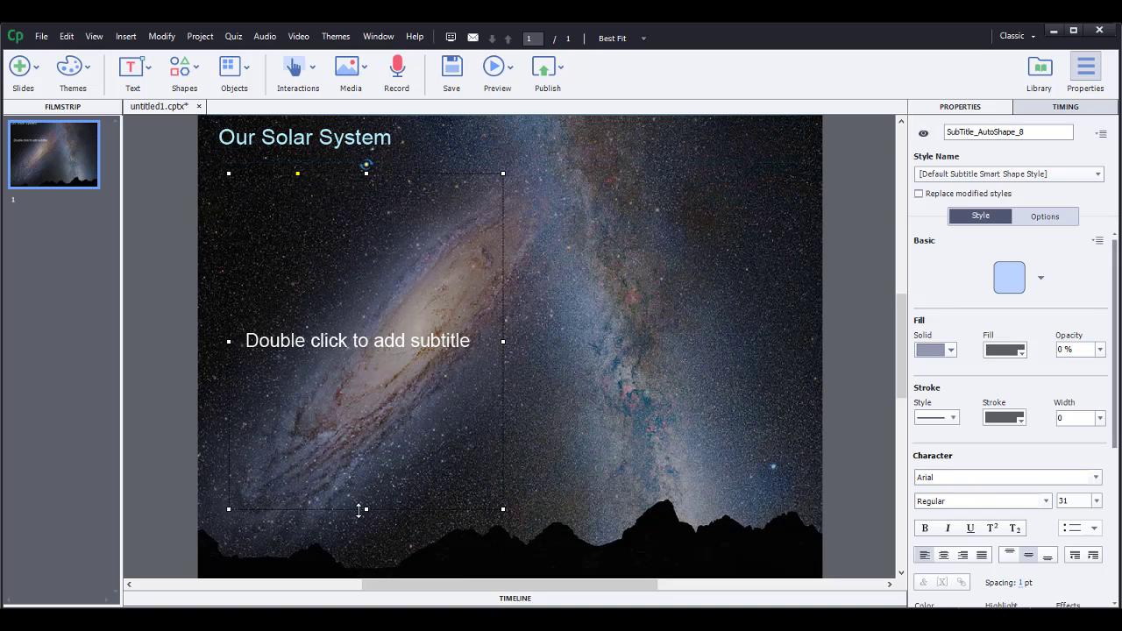
double_click(320, 344)
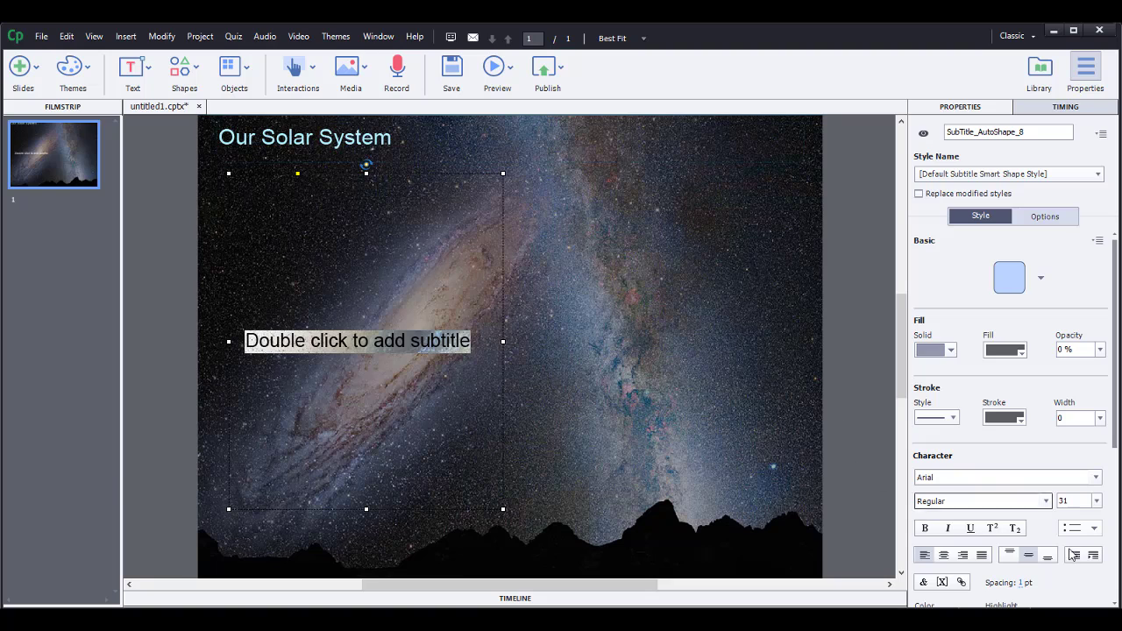
left_click(1010, 555)
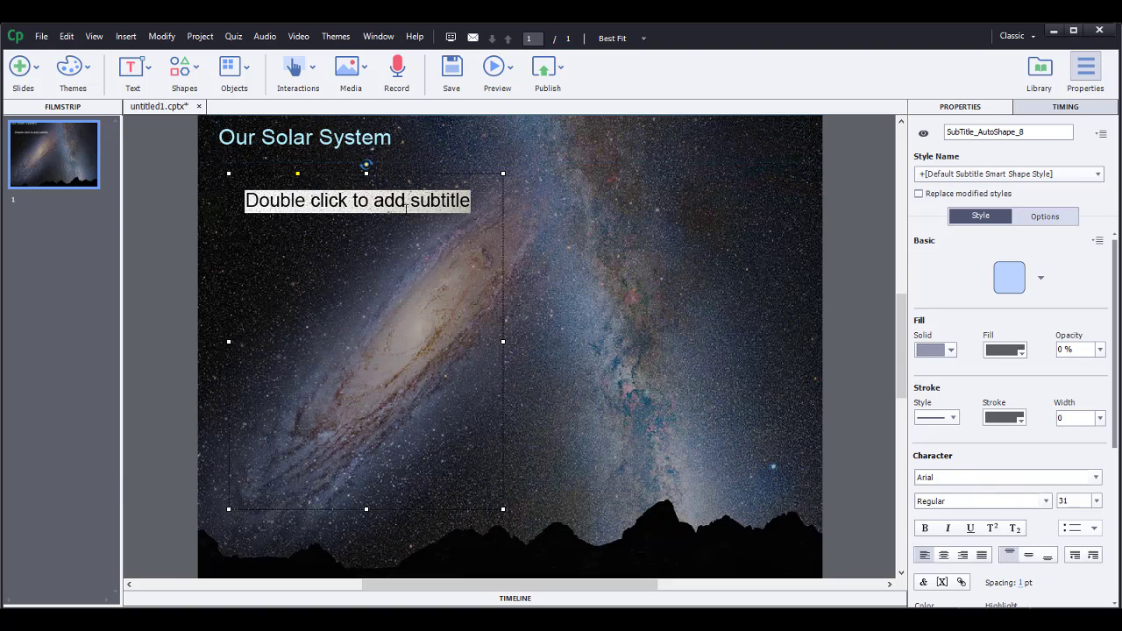
Replace the subtitle placeholder text with the heading "Jupiter" and start a new line below it.
left_click(384, 200)
double_click(363, 200)
left_click_drag(484, 199, 156, 174)
key("Delete")
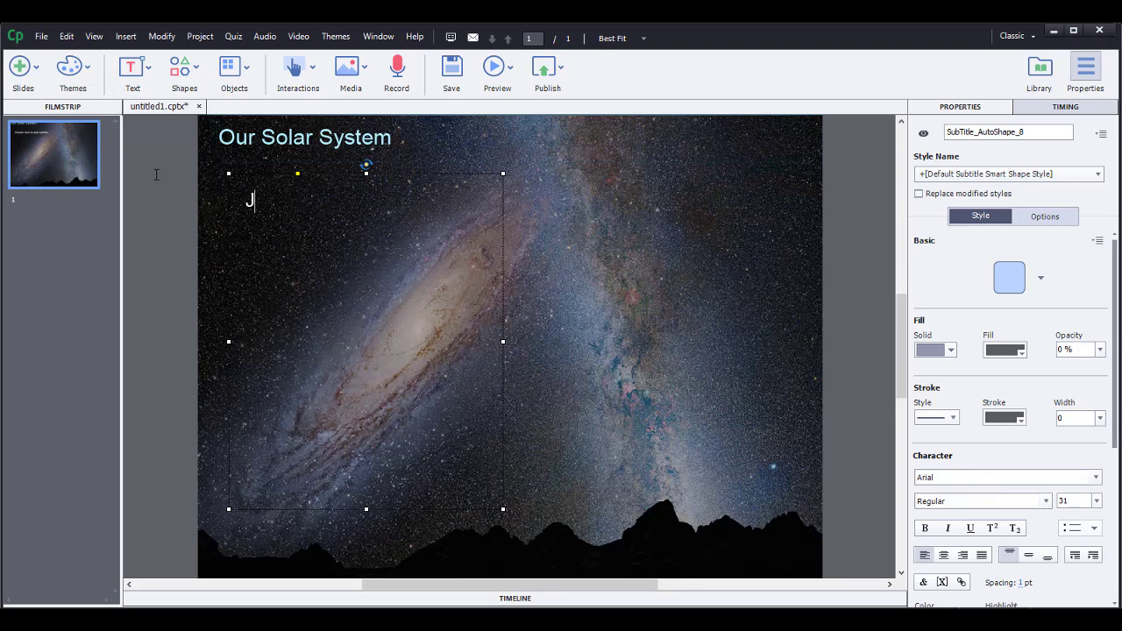
type("Jupiter")
Start a round-bulleted list under the Jupiter heading with the item "Largest planet in our solar system".
left_click(1078, 527)
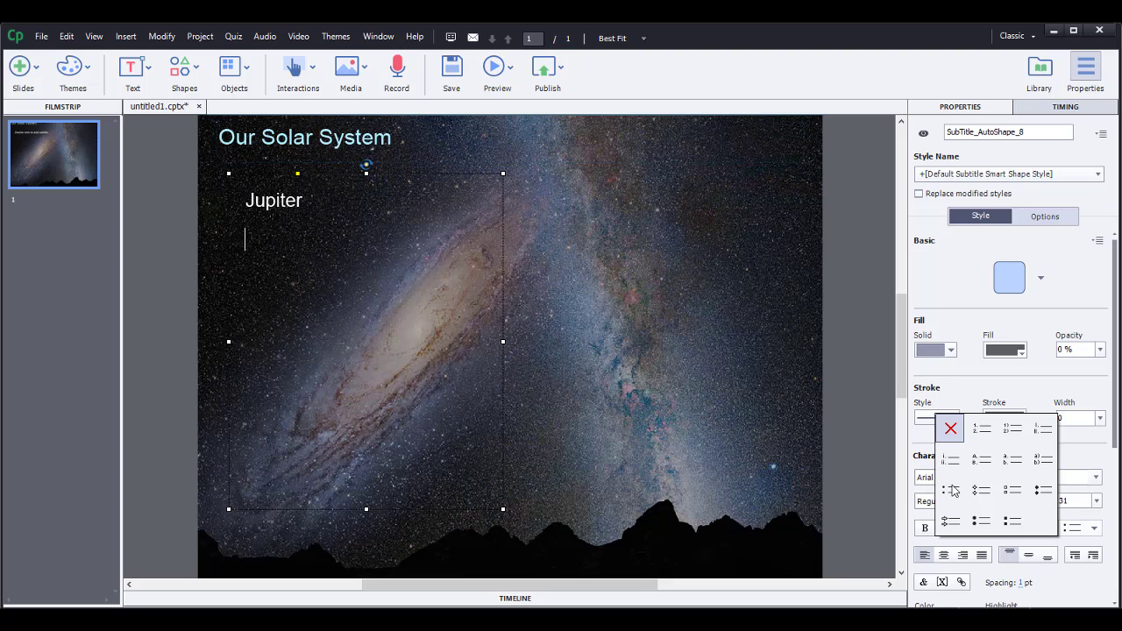
left_click(951, 490)
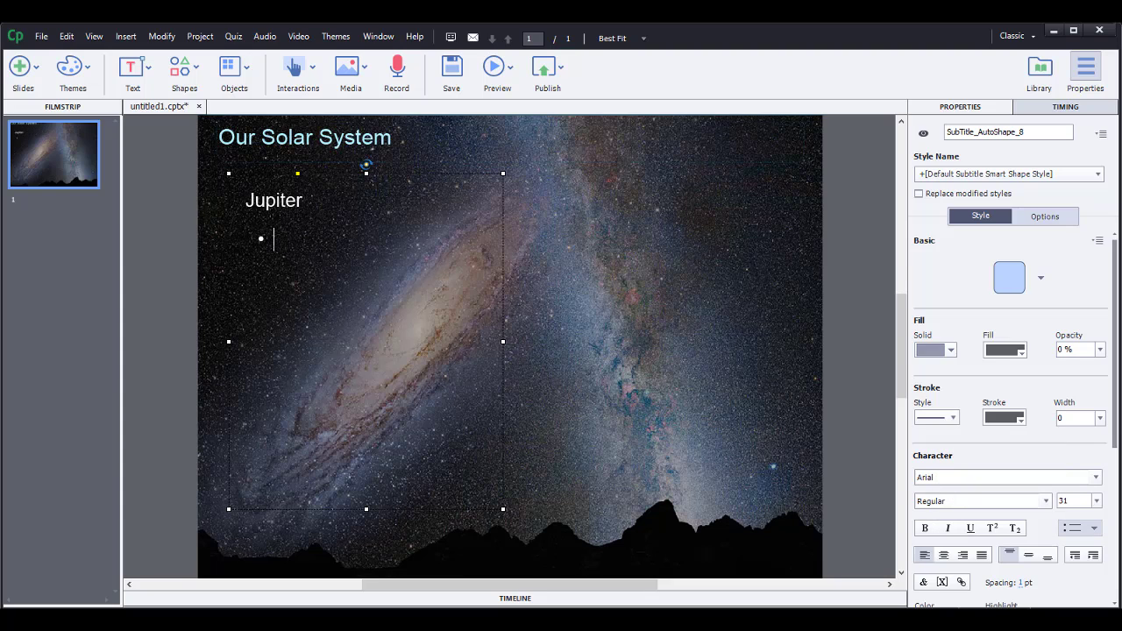
type("Largest olka")
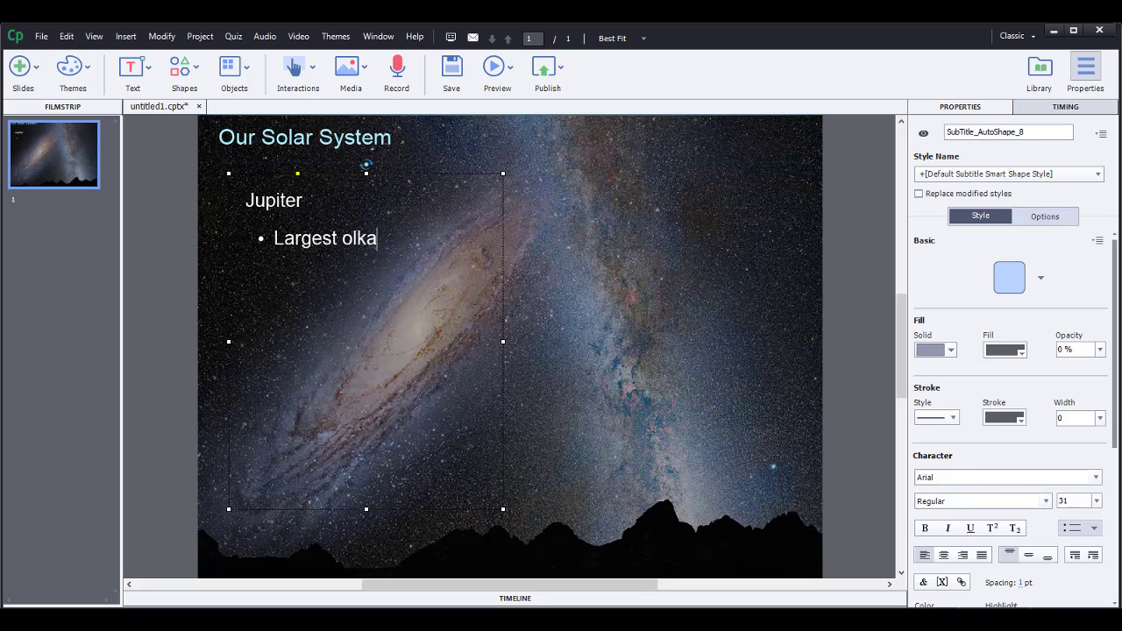
key("BackSpace")
key("BackSpace")
key("BackSpace")
key("BackSpace")
type("planet in our solar system")
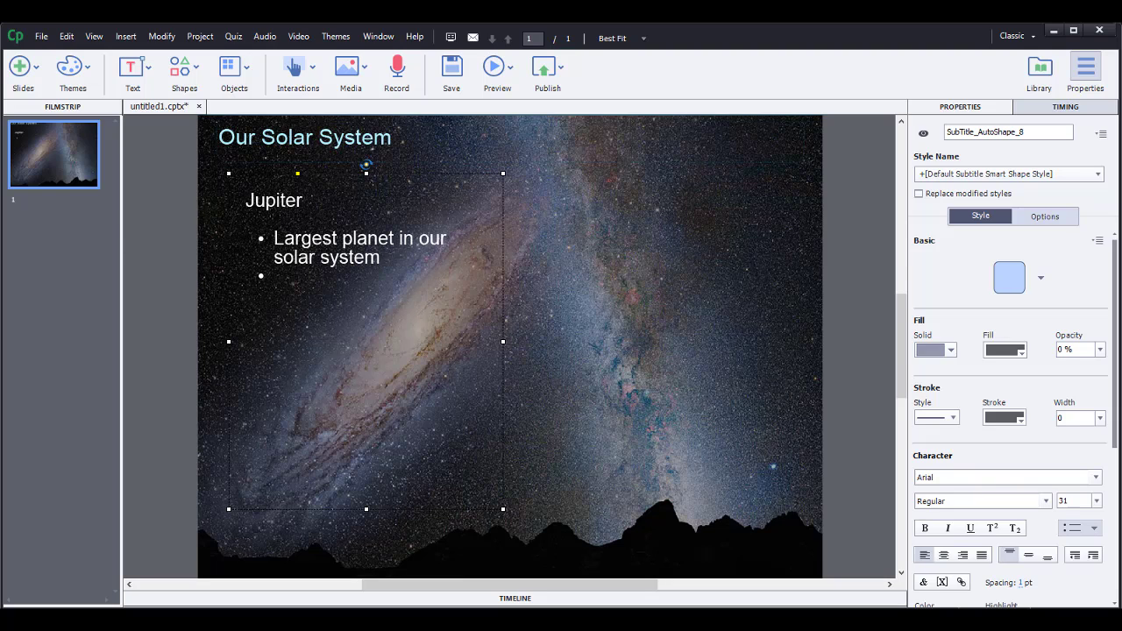
Add the bullets "5th planet from the sun" and "It's distinguished by its giant red spot" to the Jupiter list.
type("5th planet from the sun")
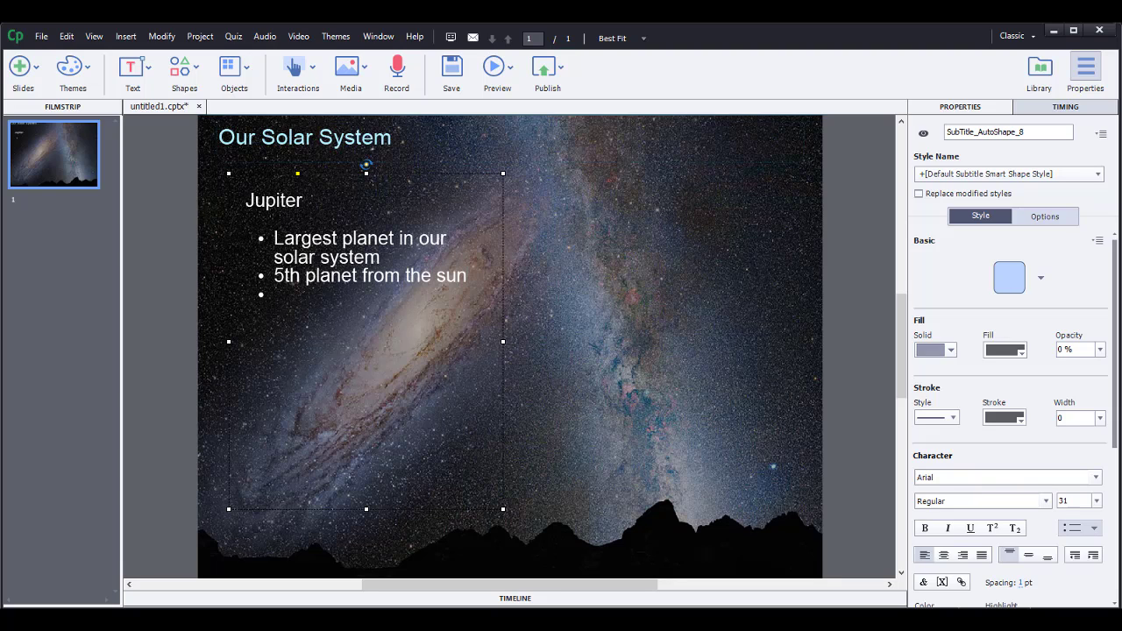
type("It")
type("'s ")
type("distinguished")
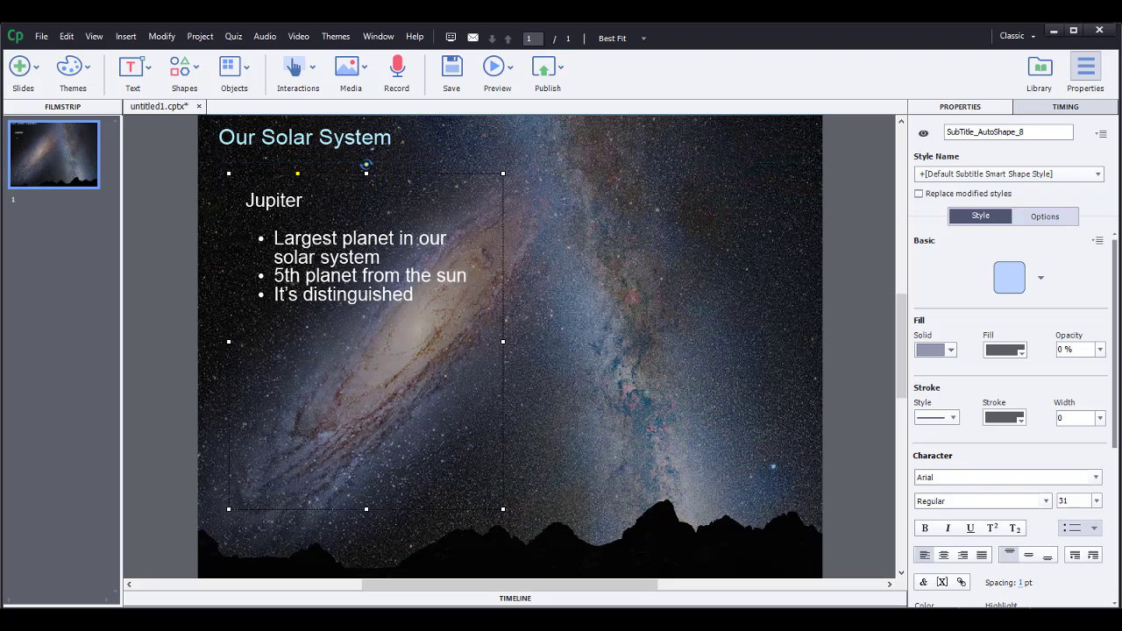
type(" by its giant")
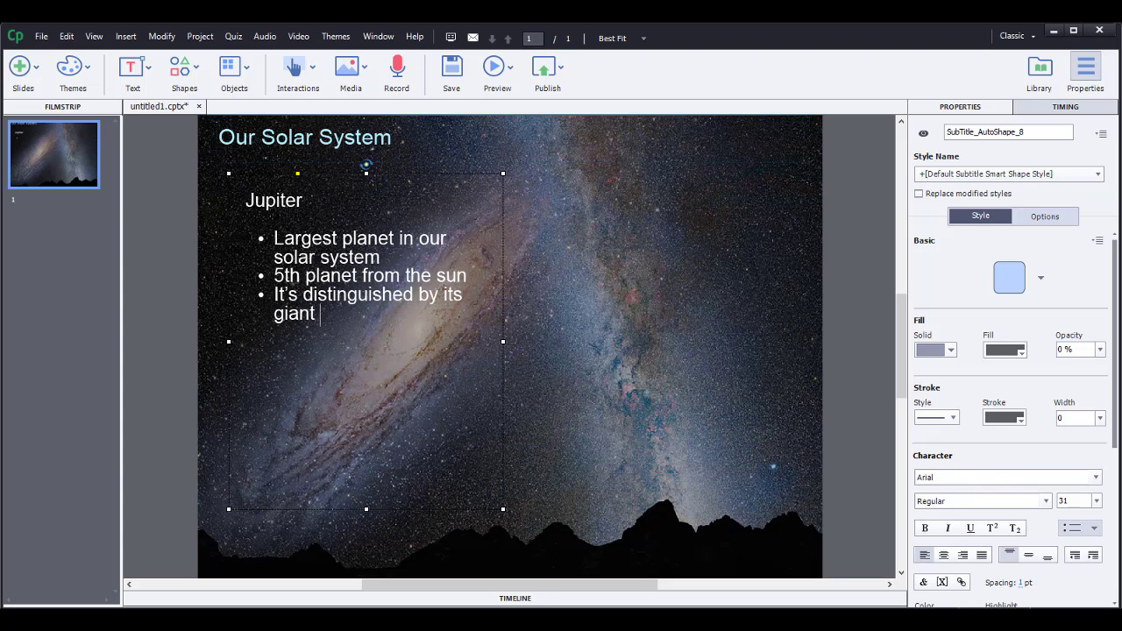
type(" red spot")
left_click(606, 353)
Apply an outer shadow to the Jupiter text box.
left_click(332, 283)
scroll(1019, 506, "down", 5)
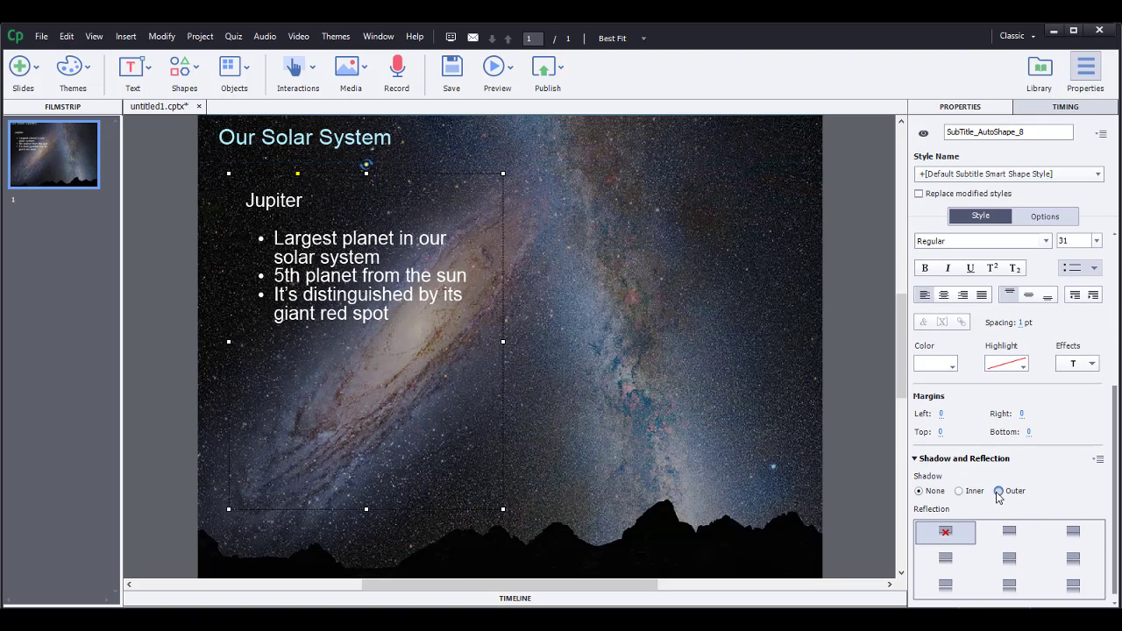
left_click(999, 492)
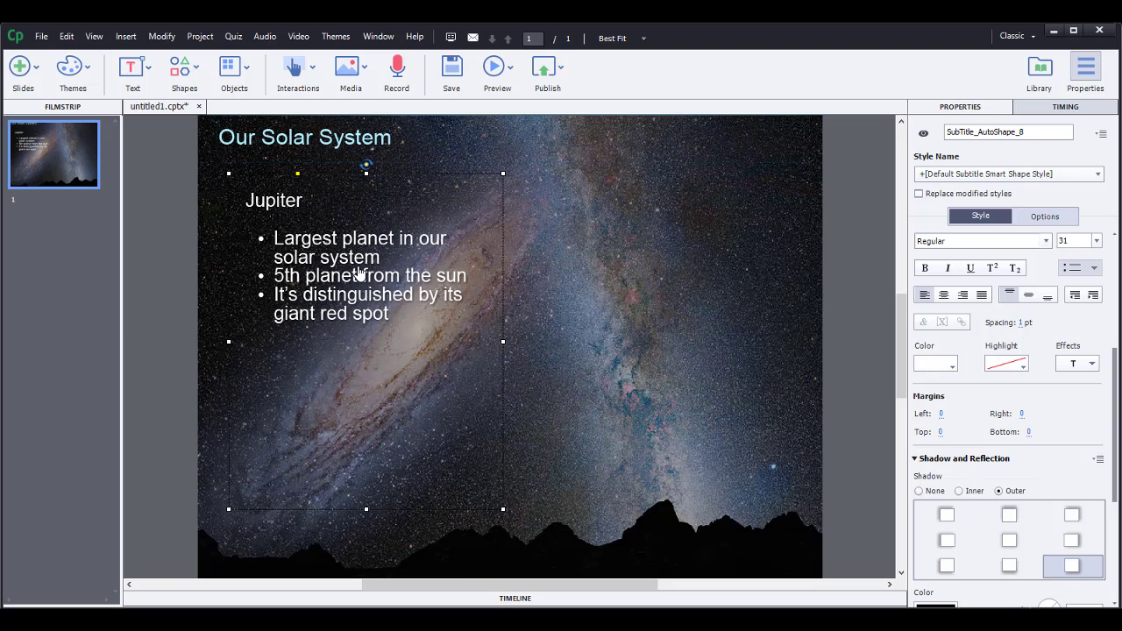
Deselect the text box and start inserting an image file on the slide.
left_click(625, 302)
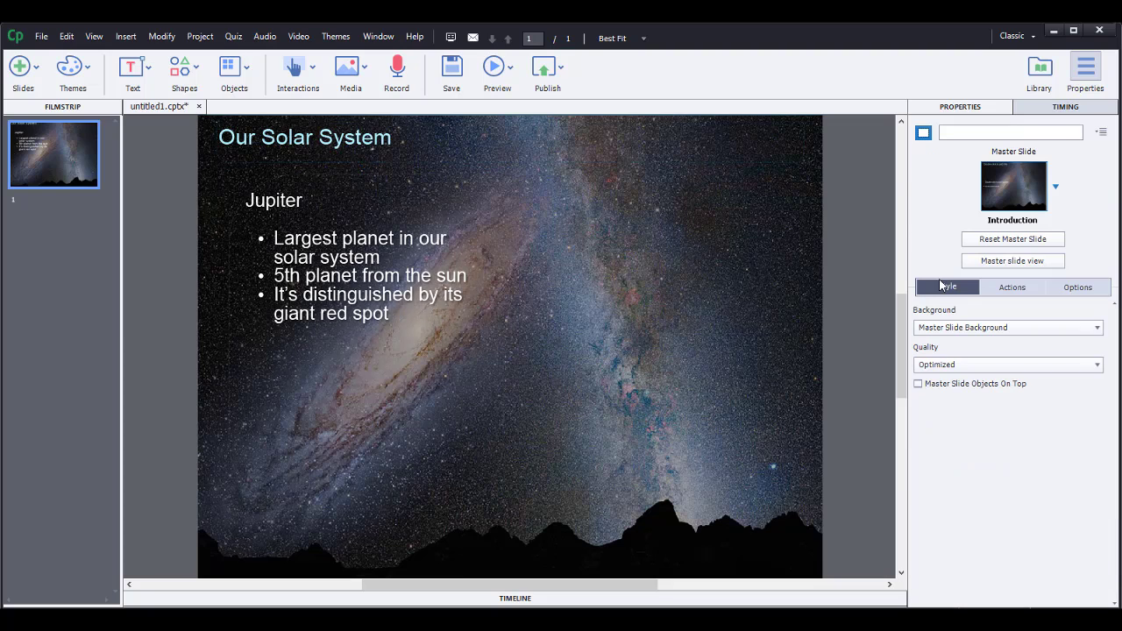
left_click(356, 72)
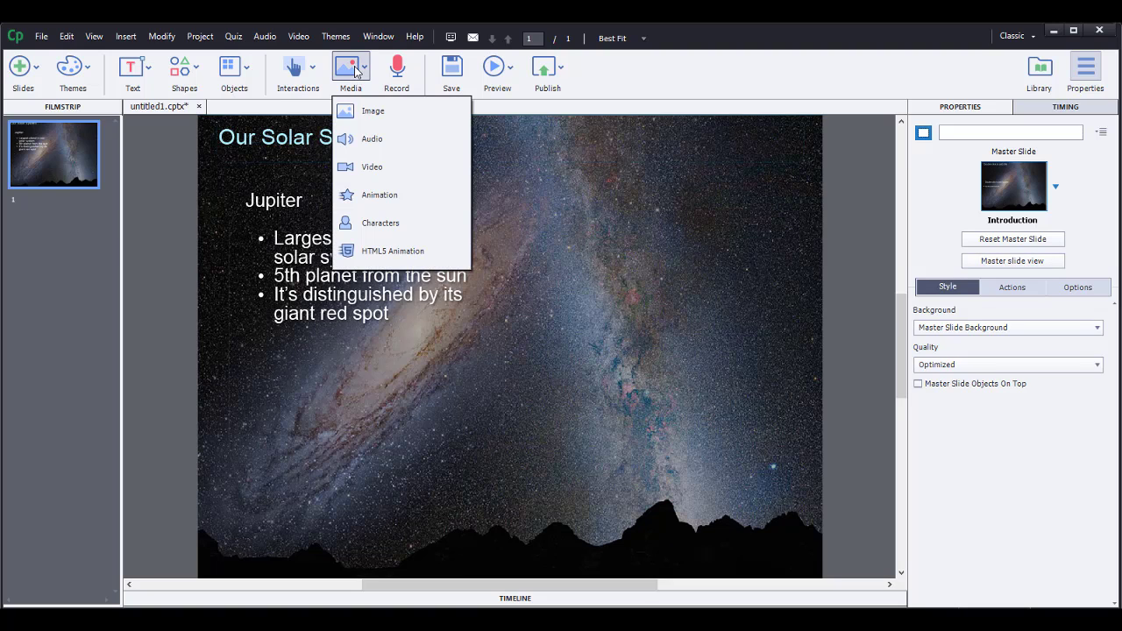
left_click(381, 115)
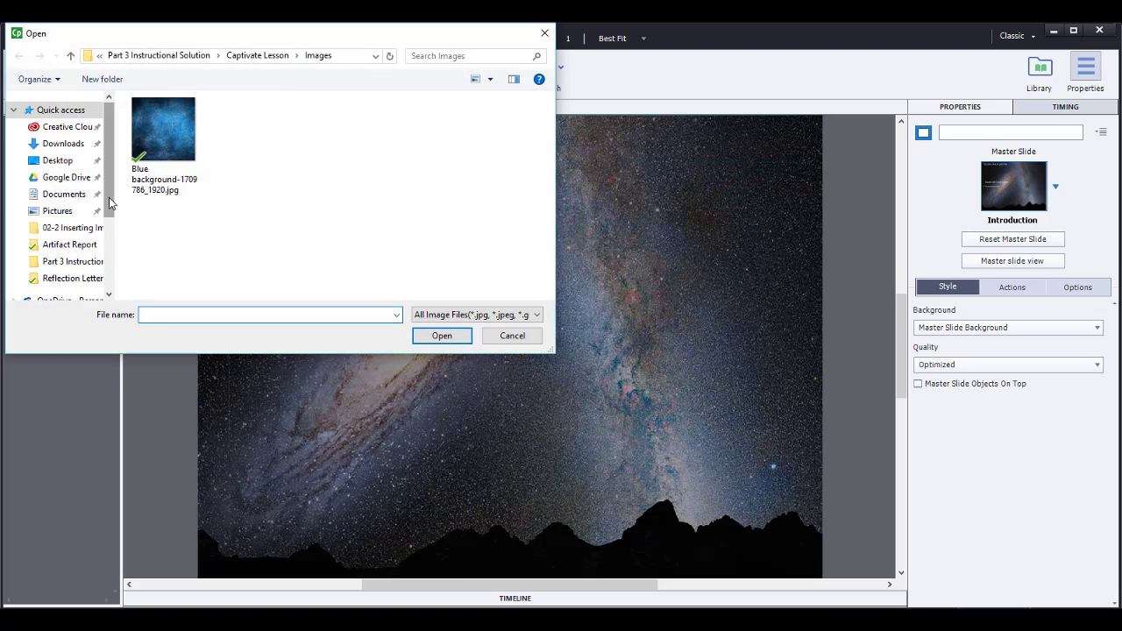
left_click_drag(108, 205, 110, 211)
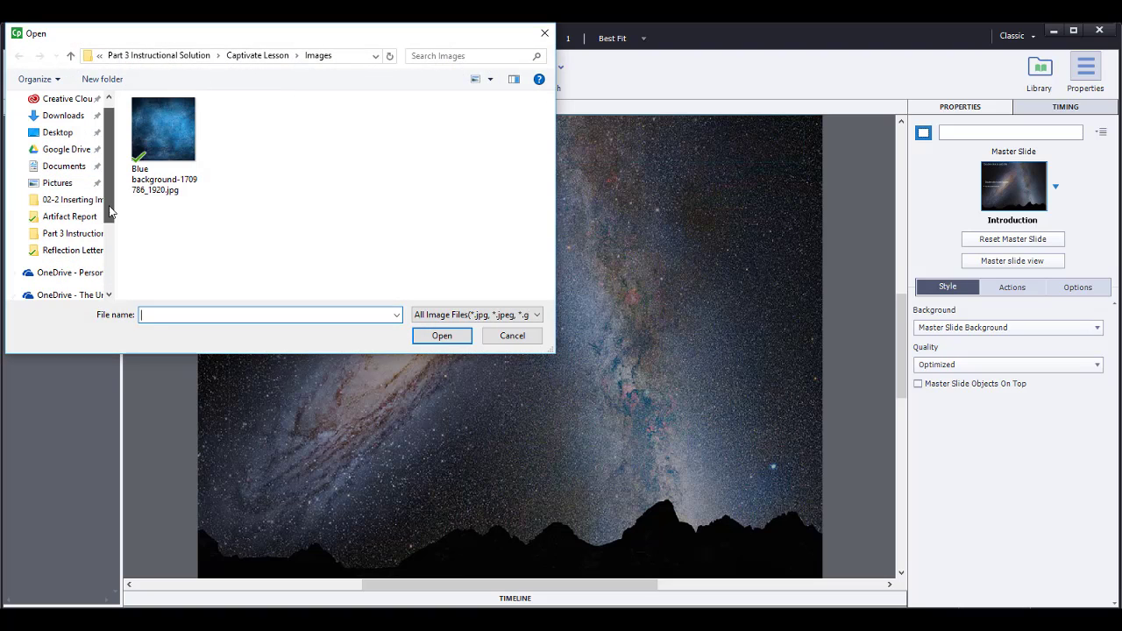
left_click(60, 235)
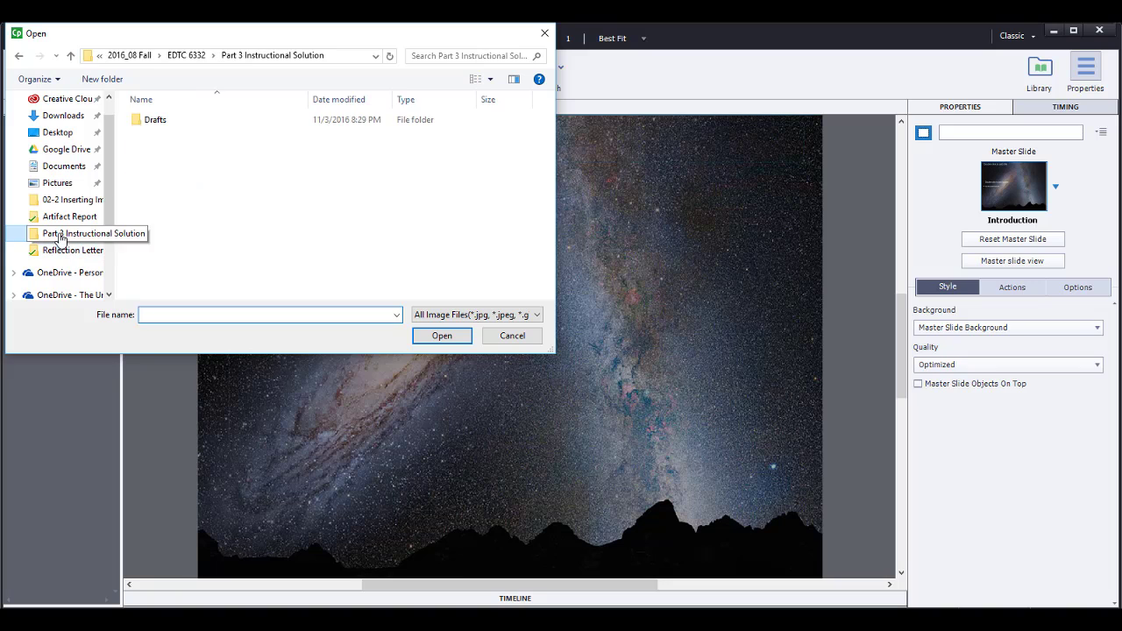
left_click(186, 55)
left_click(171, 56)
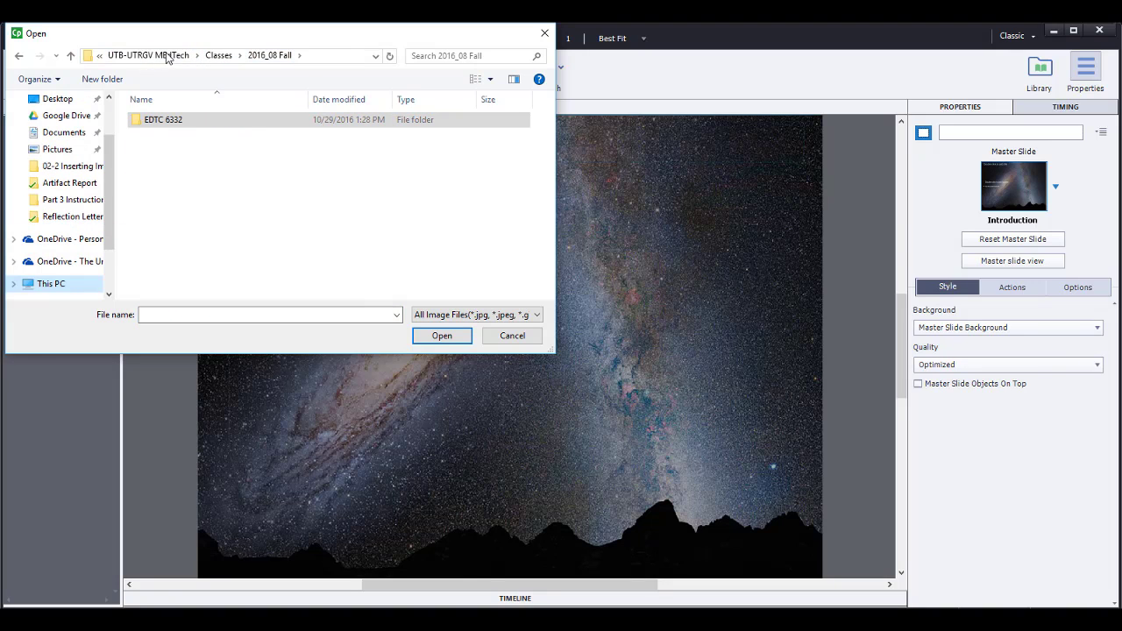
double_click(161, 121)
double_click(207, 123)
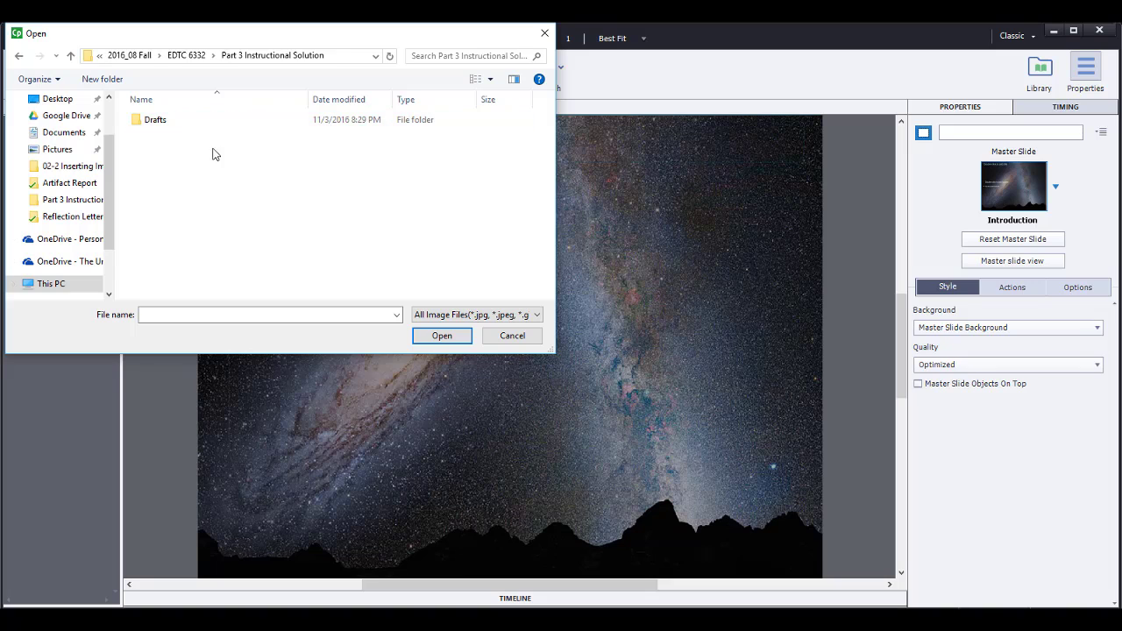
double_click(154, 124)
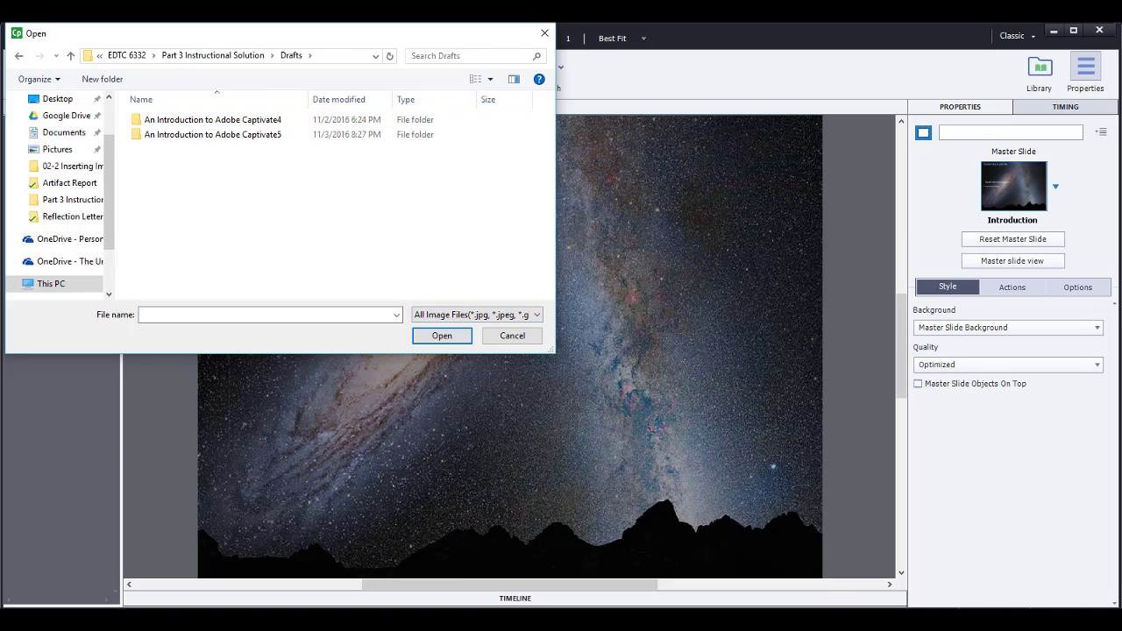
Insert Jupiter.png from the 02-2 Inserting Images folder and place it beside the bulleted text, on the slide's right half.
left_click(88, 166)
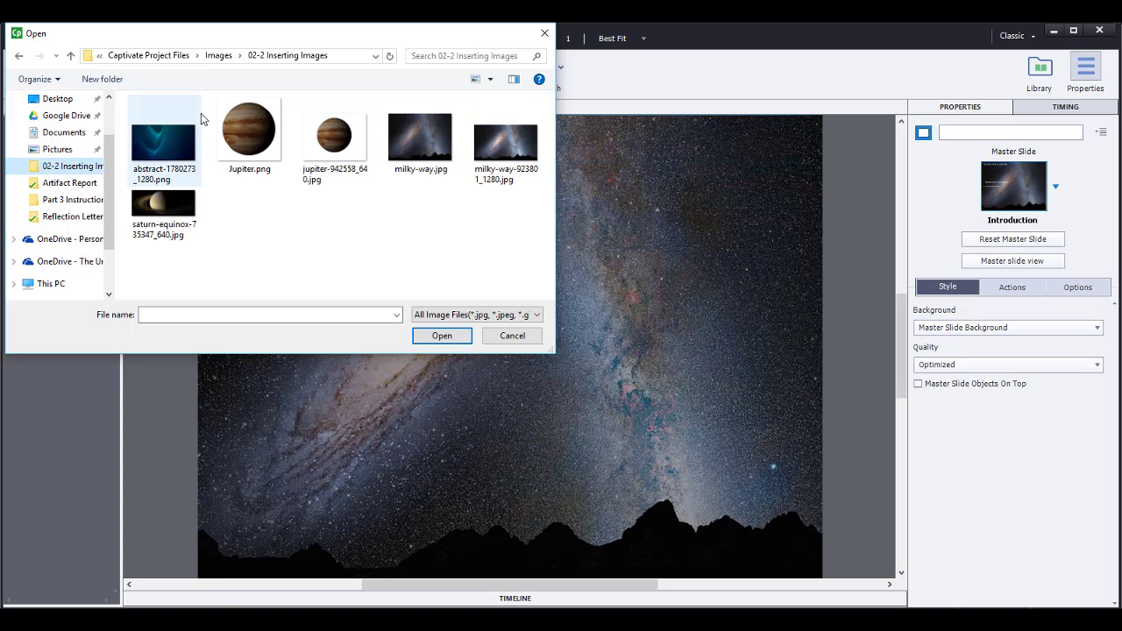
left_click(257, 130)
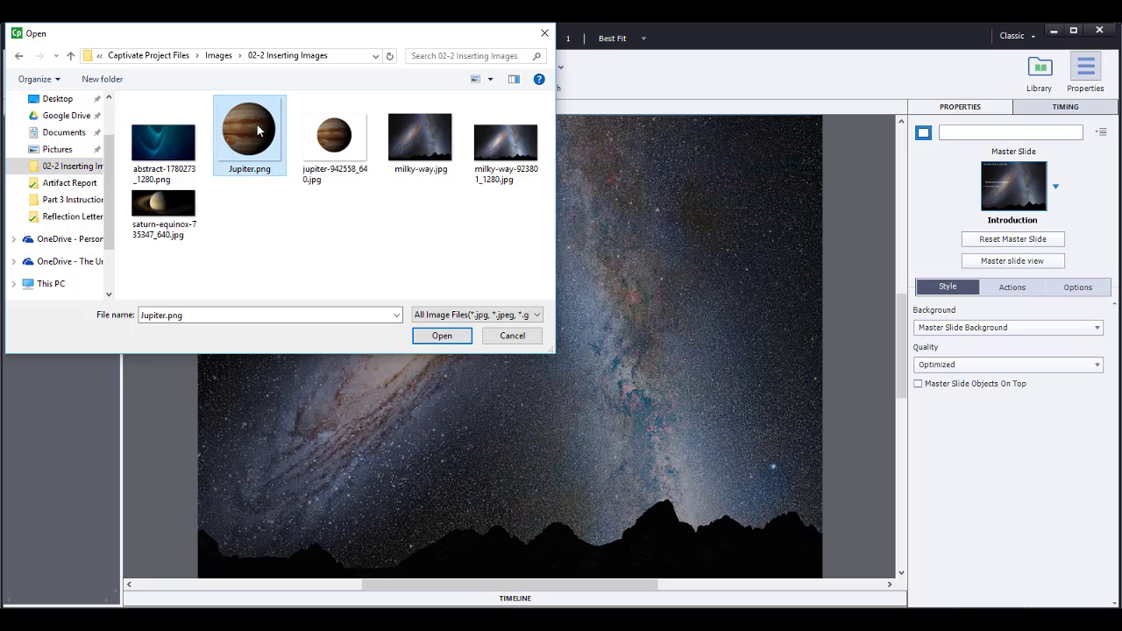
left_click(444, 336)
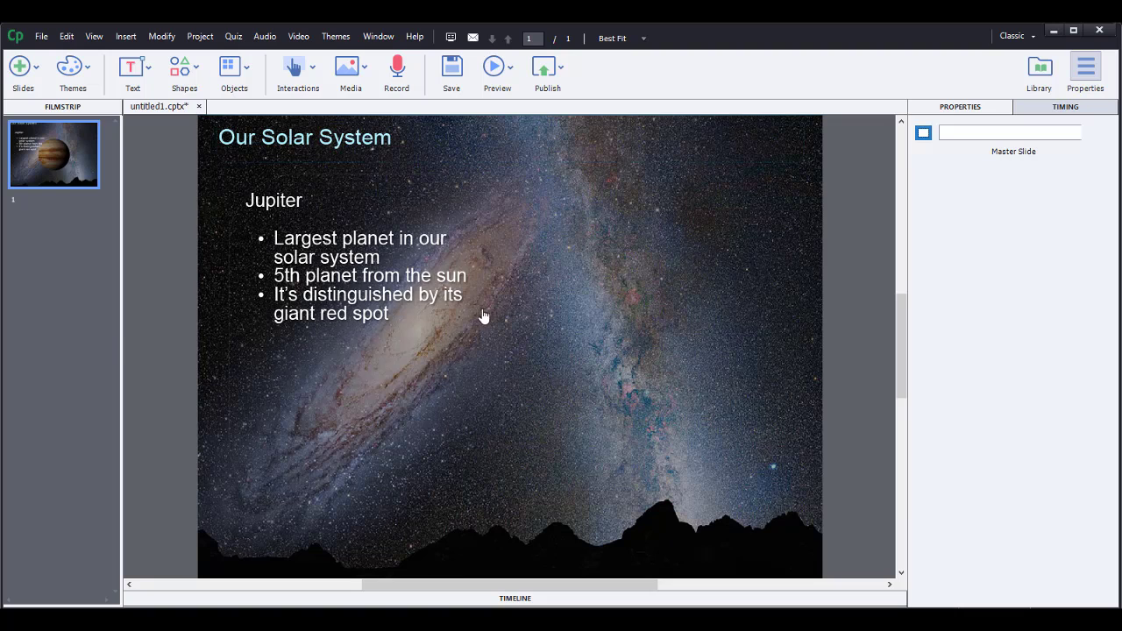
left_click_drag(490, 361, 656, 302)
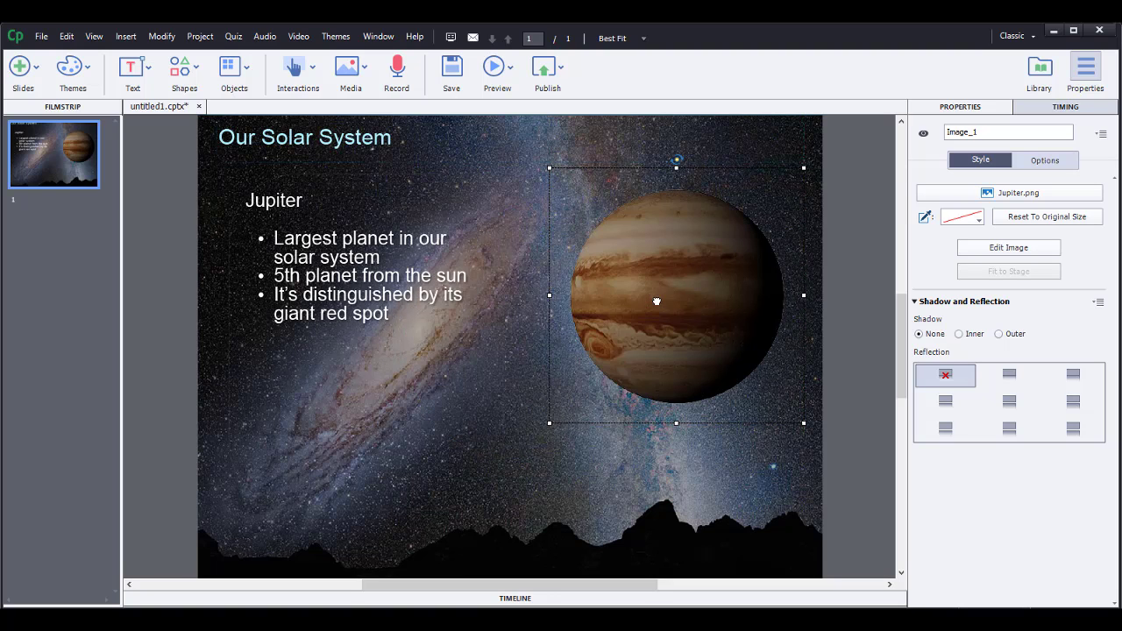
Set the Jupiter image's brightness to 39 without changing its size, and nudge the image slightly down and right.
left_click(317, 253)
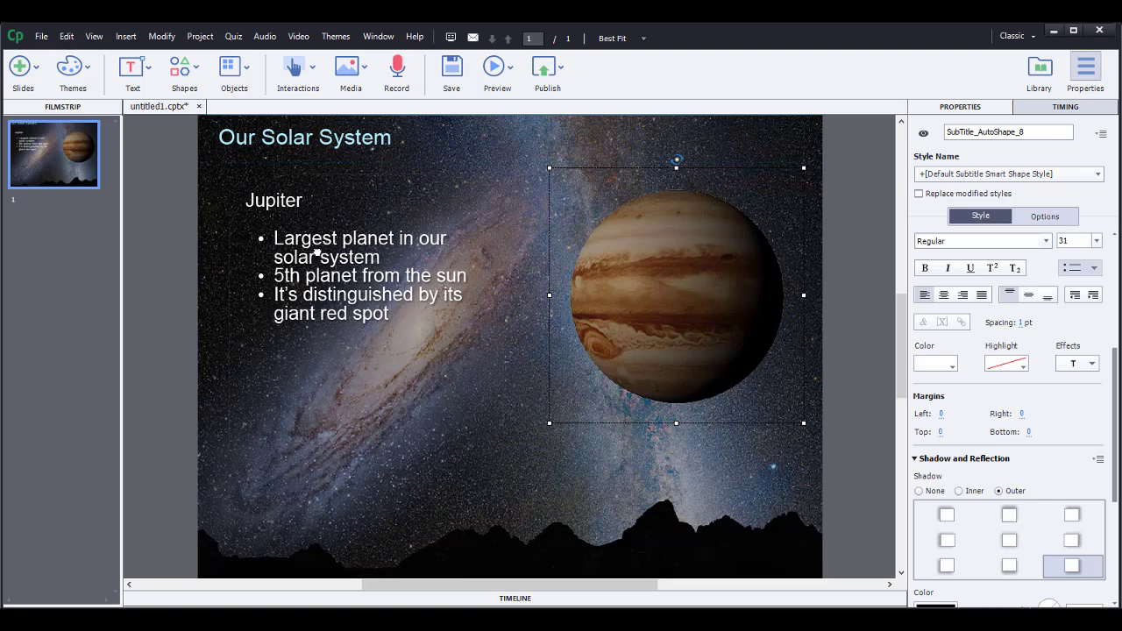
left_click(636, 287)
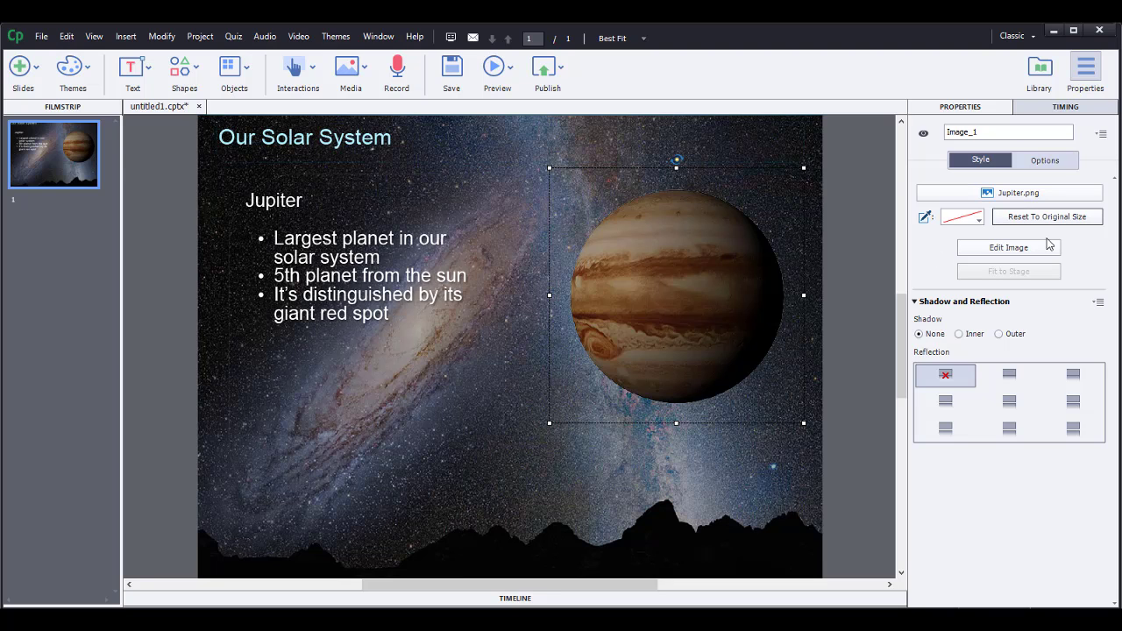
left_click(1020, 253)
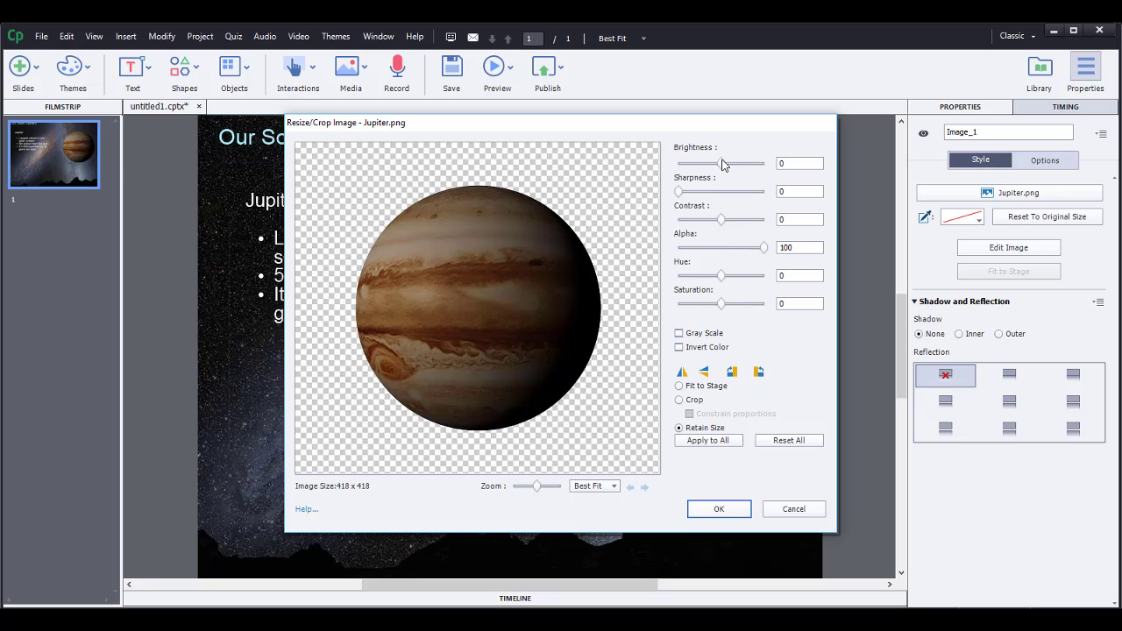
left_click_drag(721, 164, 739, 167)
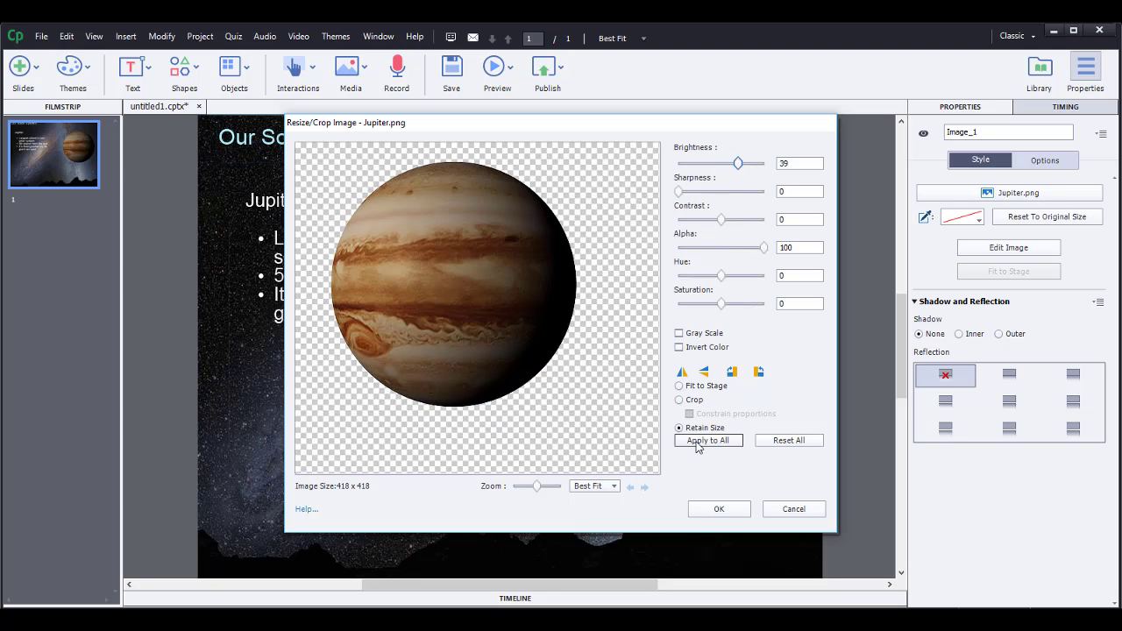
left_click(719, 509)
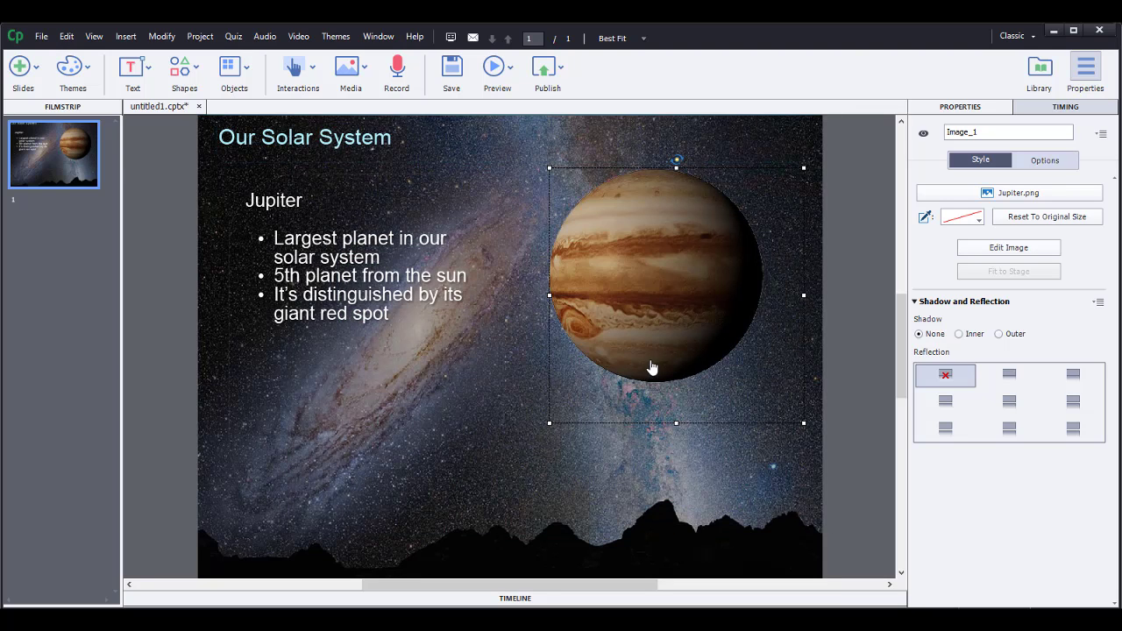
left_click_drag(672, 290, 675, 298)
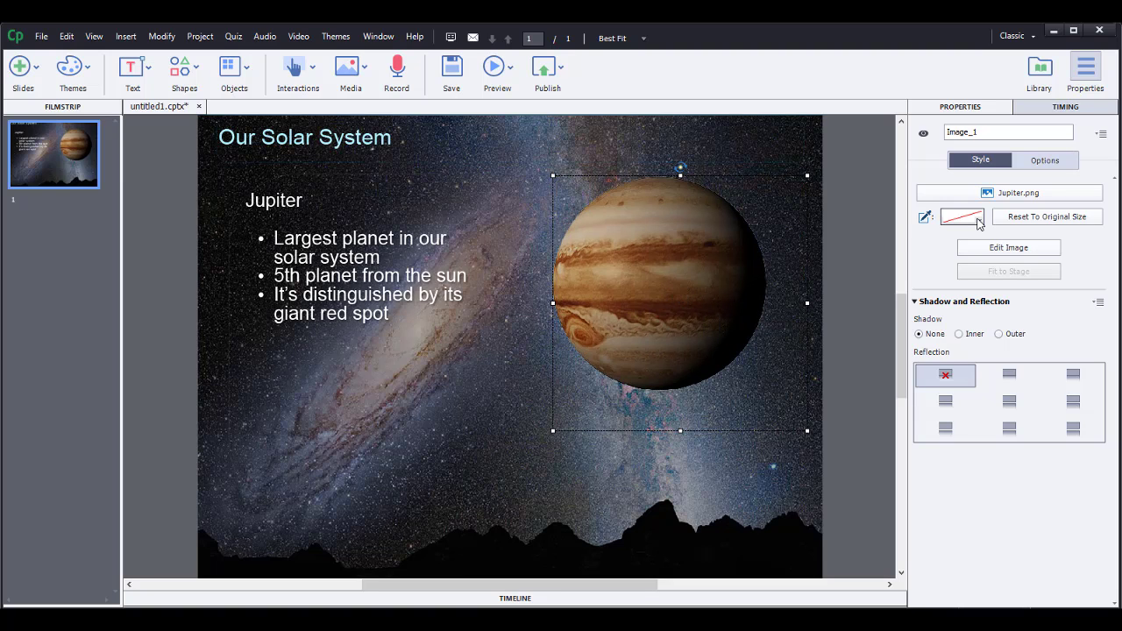
Undo the Jupiter image's nudge and brightness edit, and deselect the image.
key("ctrl+z")
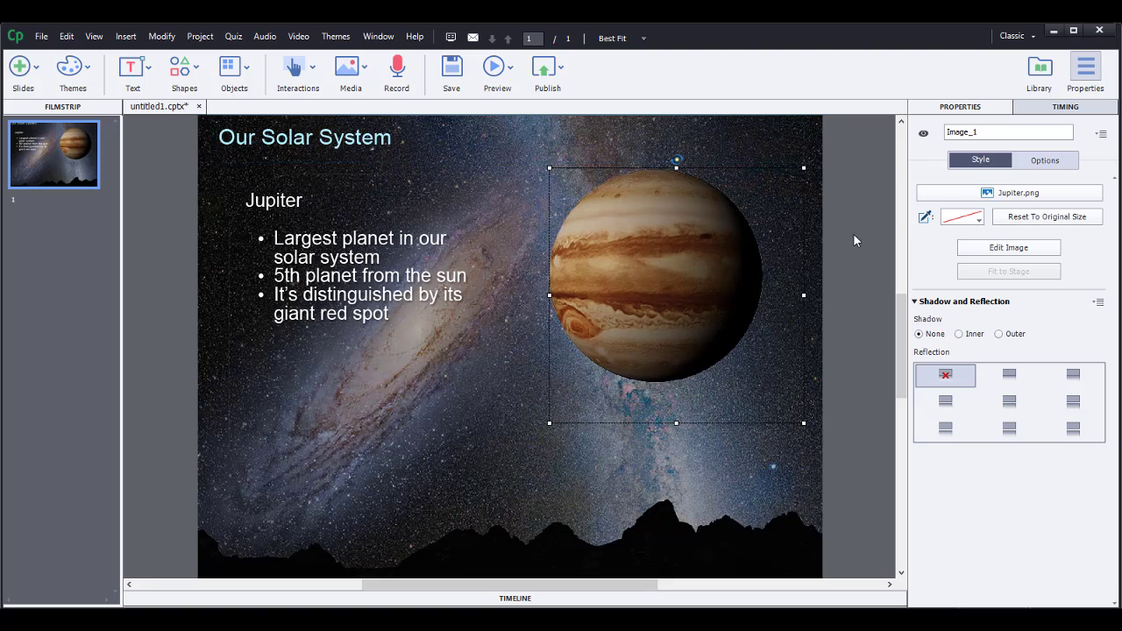
key("ctrl+z")
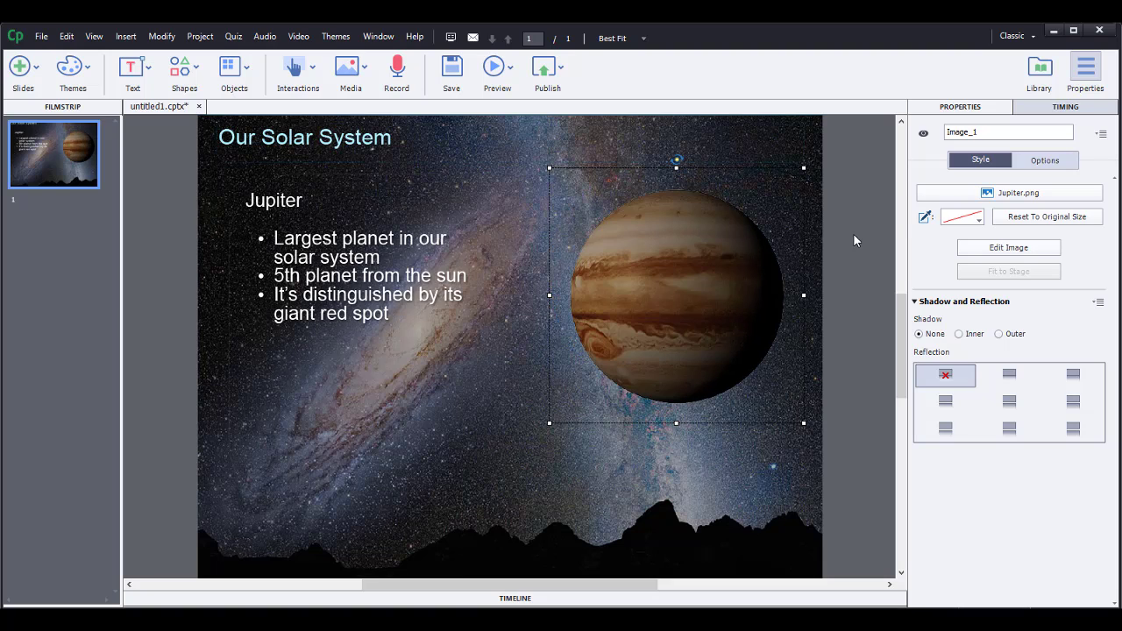
left_click(866, 268)
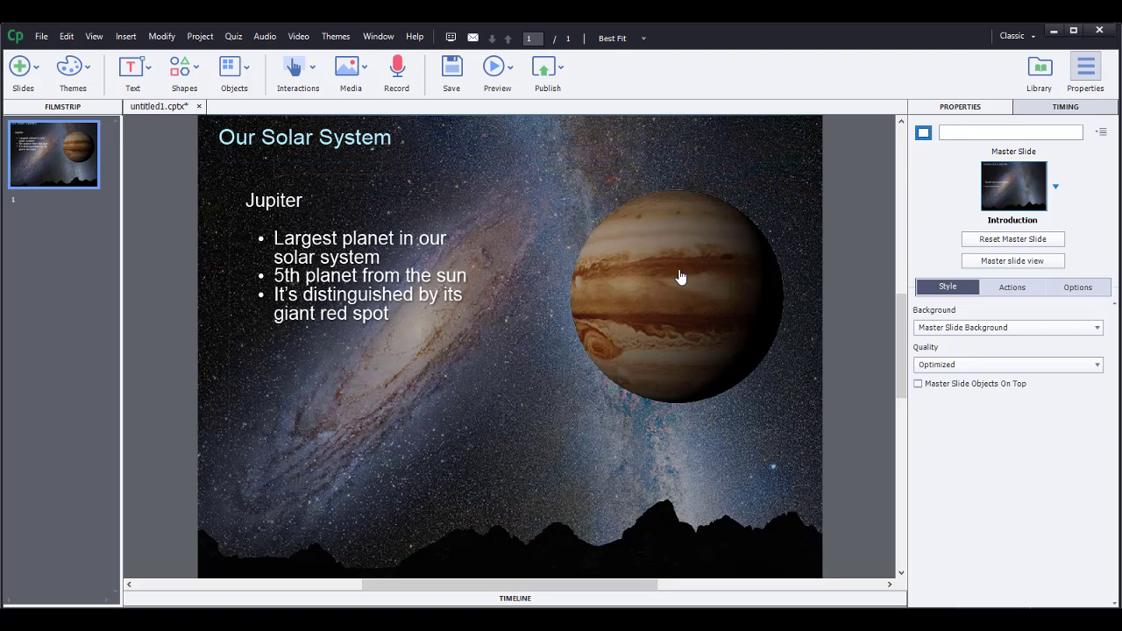